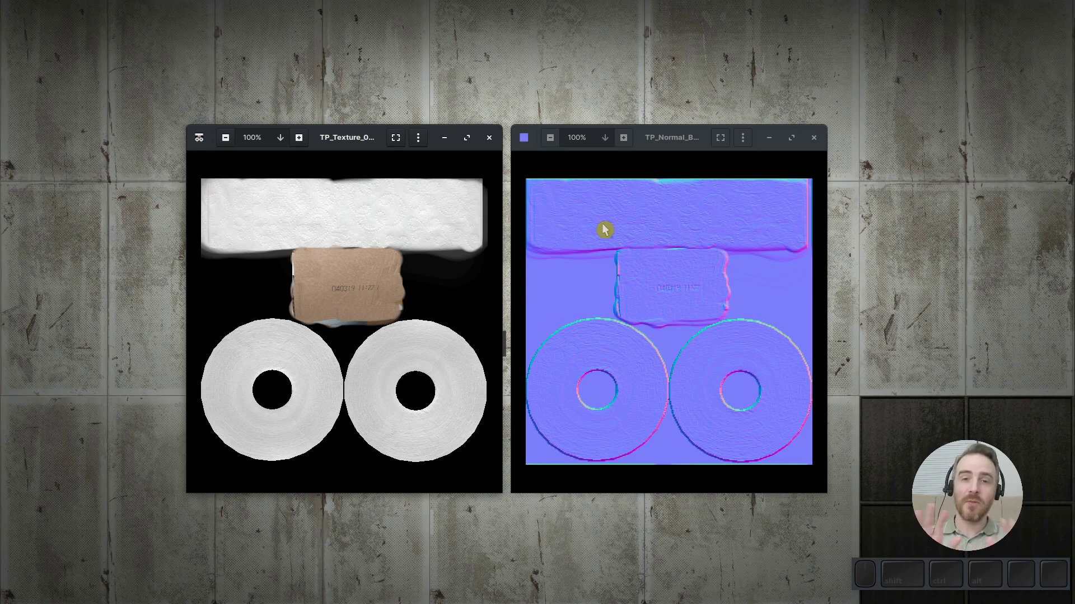
Step: Orbit around the paper roll and unmute the Normal Map node to reveal its embossed relief
drag(605, 229, 608, 230)
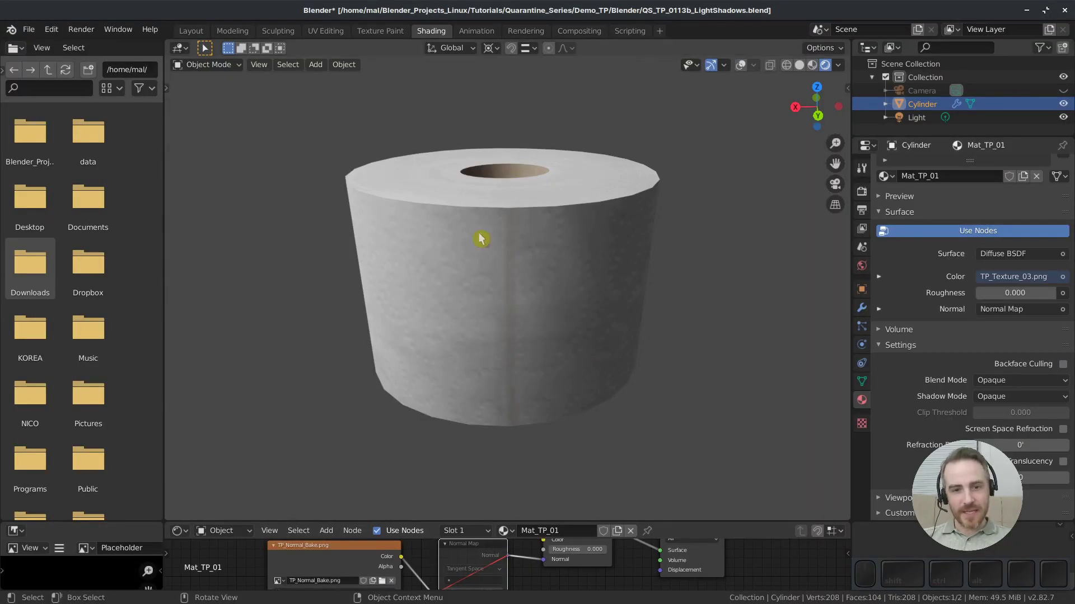
middle_drag(486, 275, 501, 247)
mouse_move(636, 281)
middle_down()
mouse_move(482, 279)
mouse_move(696, 278)
mouse_move(365, 312)
mouse_move(481, 272)
mouse_move(516, 233)
mouse_move(403, 327)
mouse_move(488, 326)
middle_up()
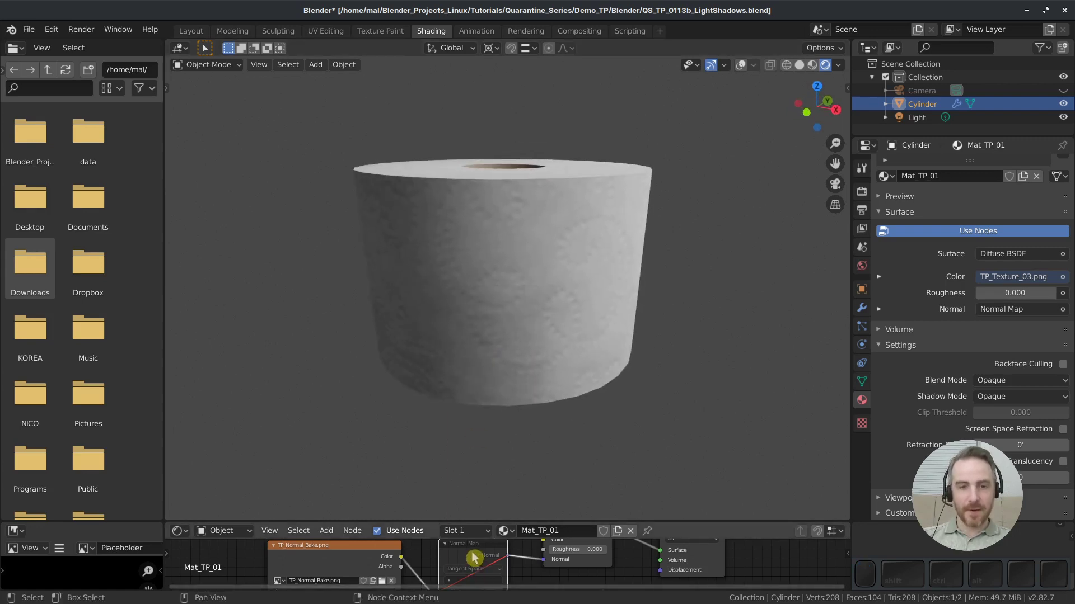
key(m)
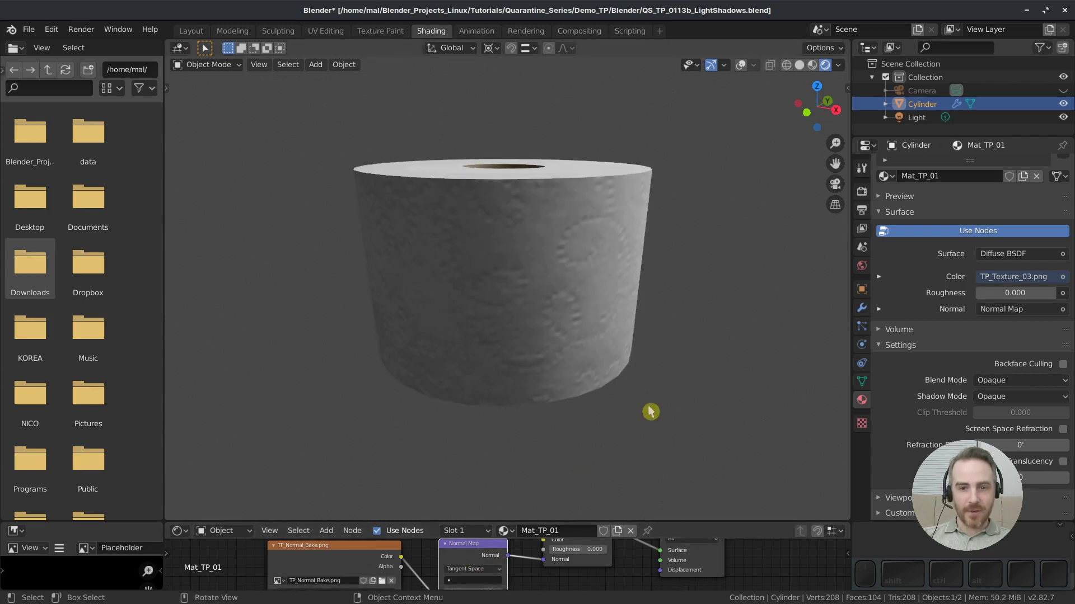
middle_drag(692, 354, 540, 302)
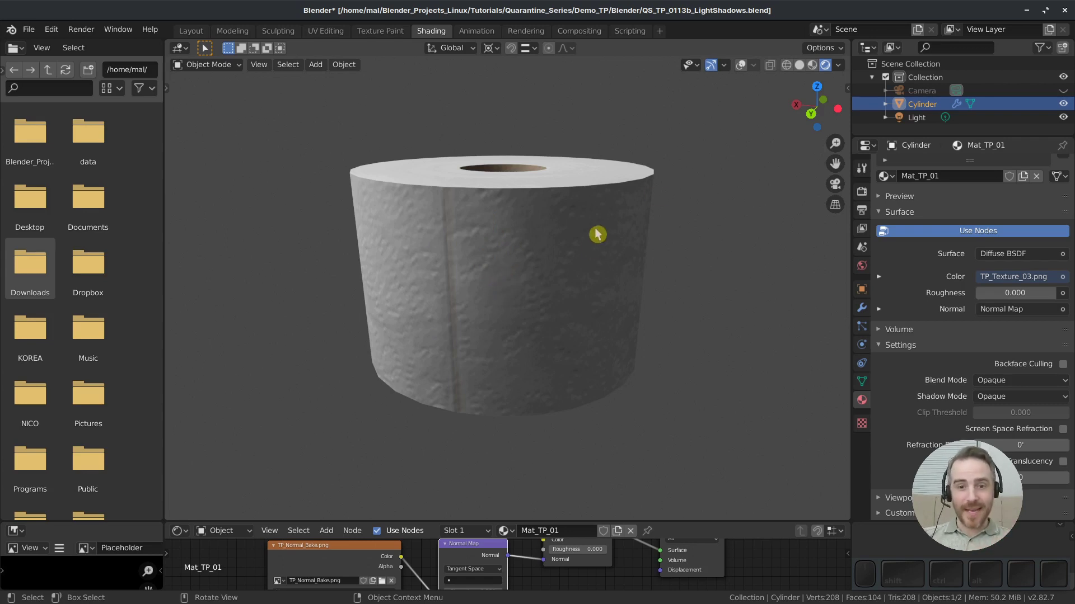
Step: Turn on overlays, enter Edit Mode on the cylinder, and view its edges in Solid, then Rendered shading
click(740, 65)
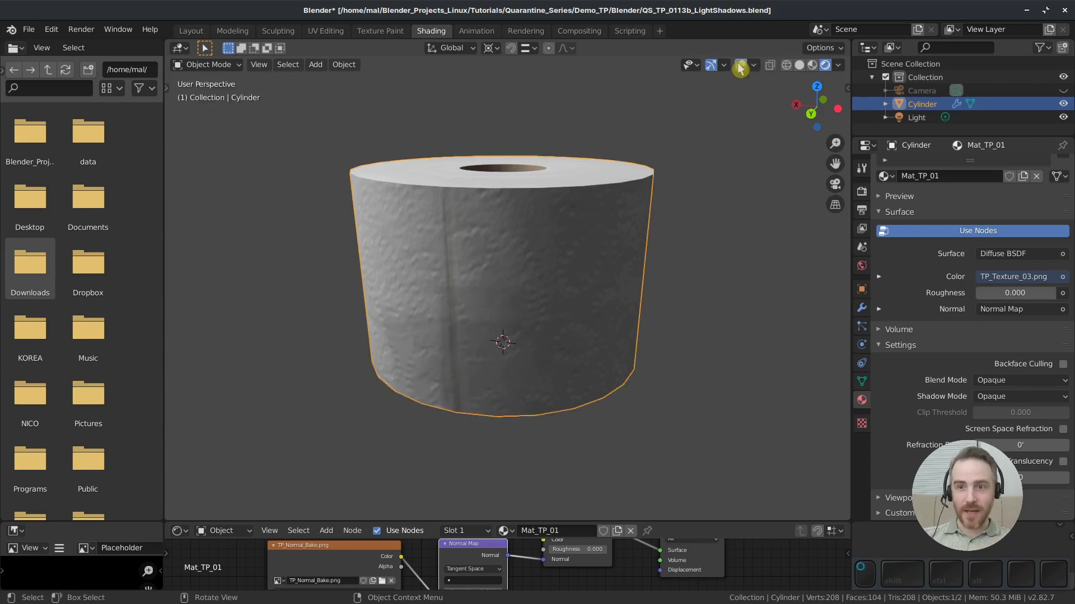
key(Tab)
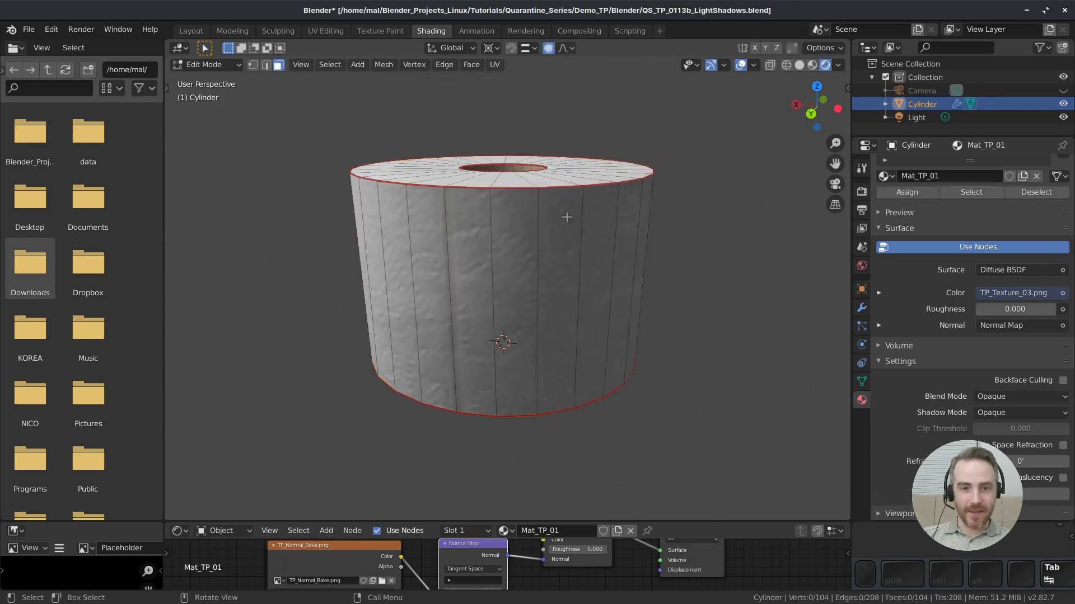
middle_drag(551, 208, 419, 257)
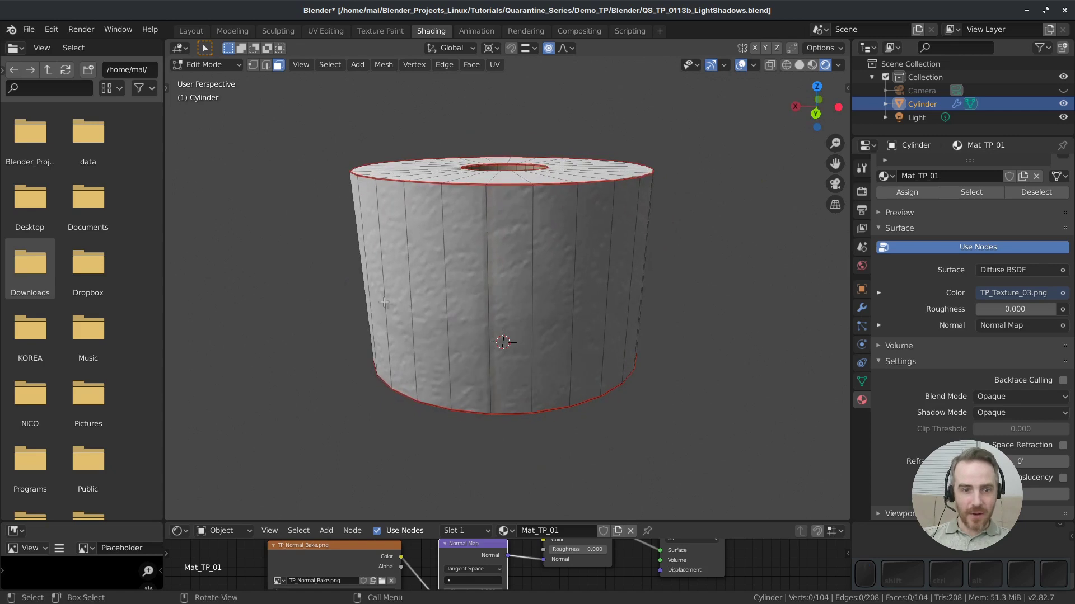
click(799, 64)
mouse_move(608, 216)
middle_down()
mouse_move(557, 224)
mouse_move(549, 156)
mouse_move(559, 228)
mouse_move(568, 217)
mouse_move(612, 218)
middle_up()
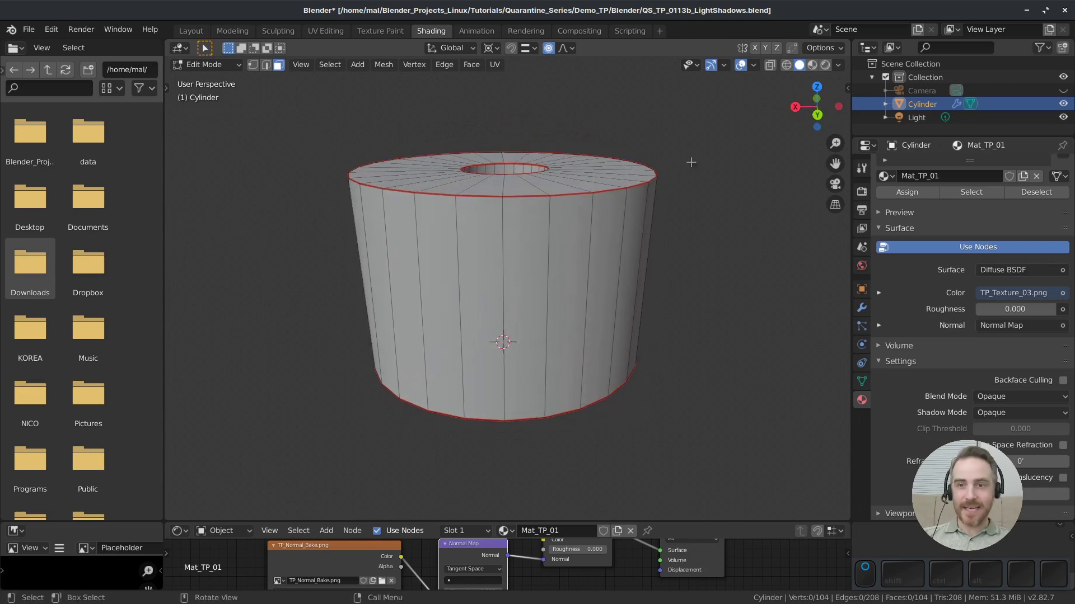
click(827, 66)
Step: Hide overlays and toggle the Normal Map node off and on to compare, leaving it active
click(742, 66)
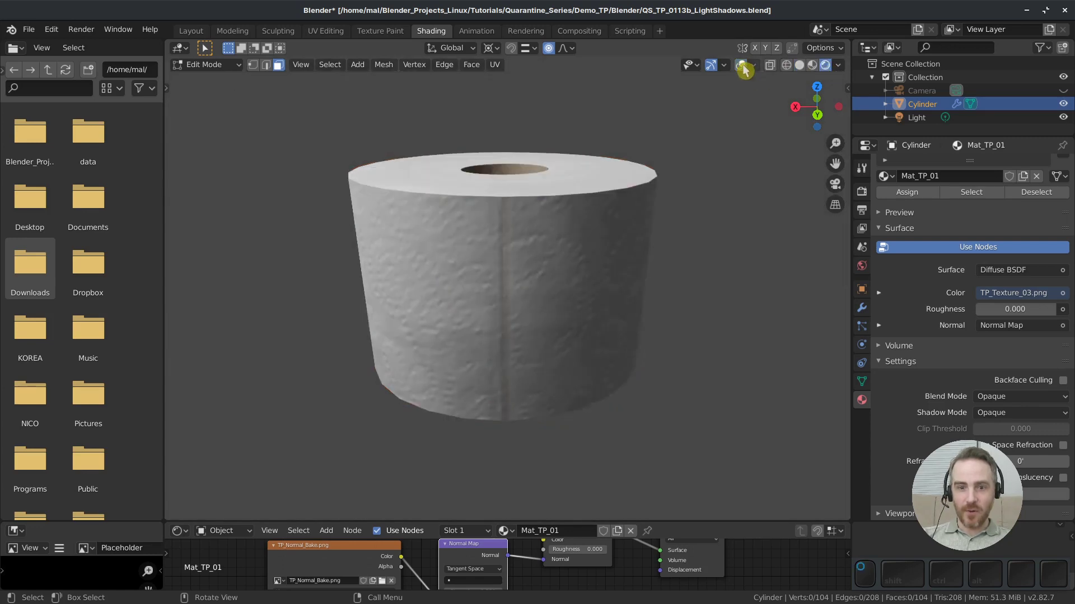
middle_drag(541, 230, 501, 264)
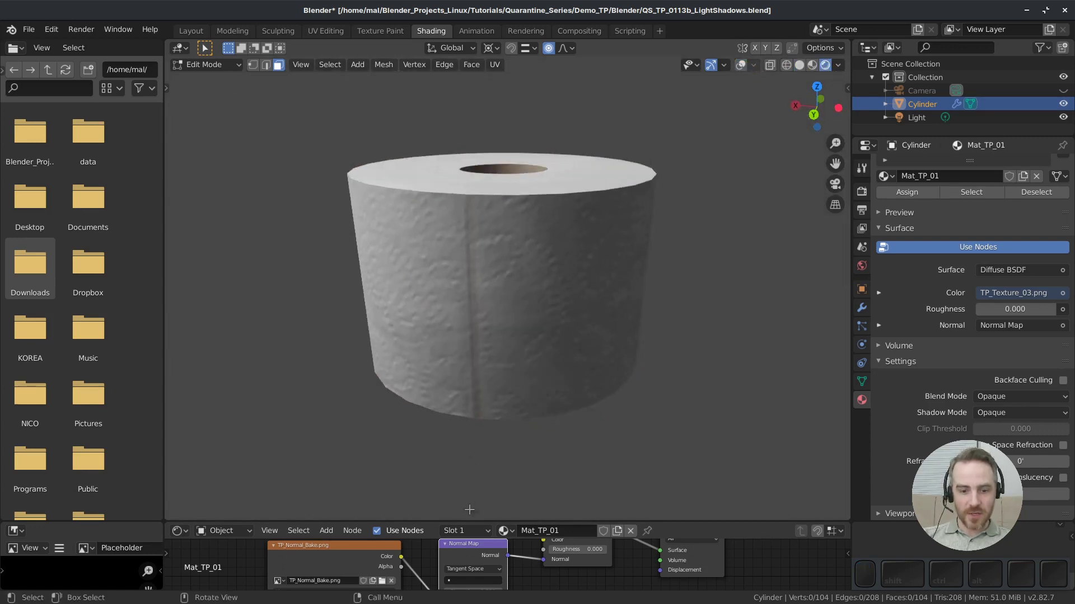
key(m)
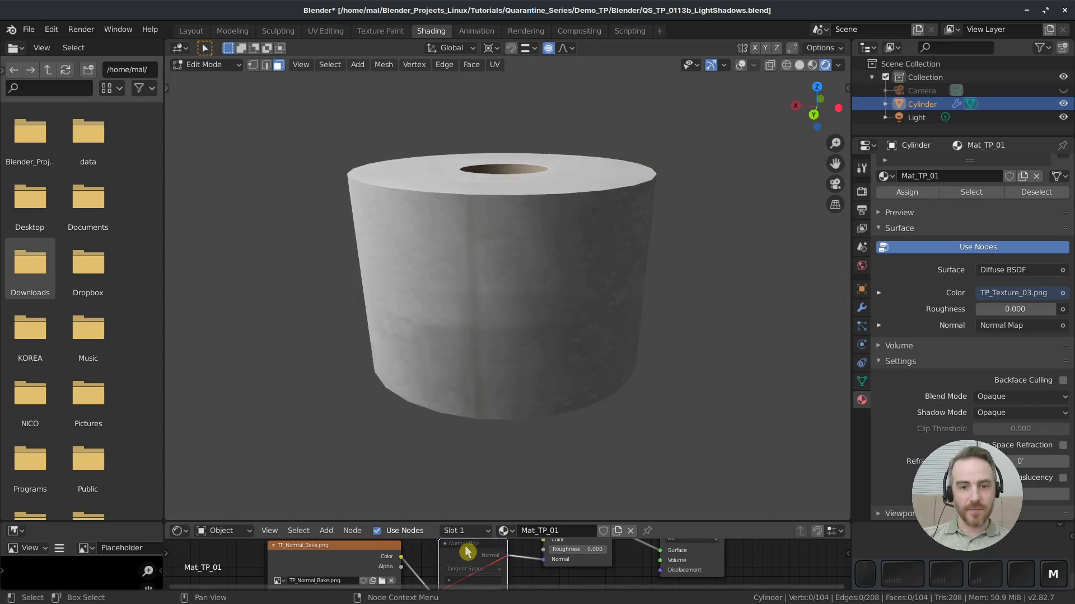
key(m)
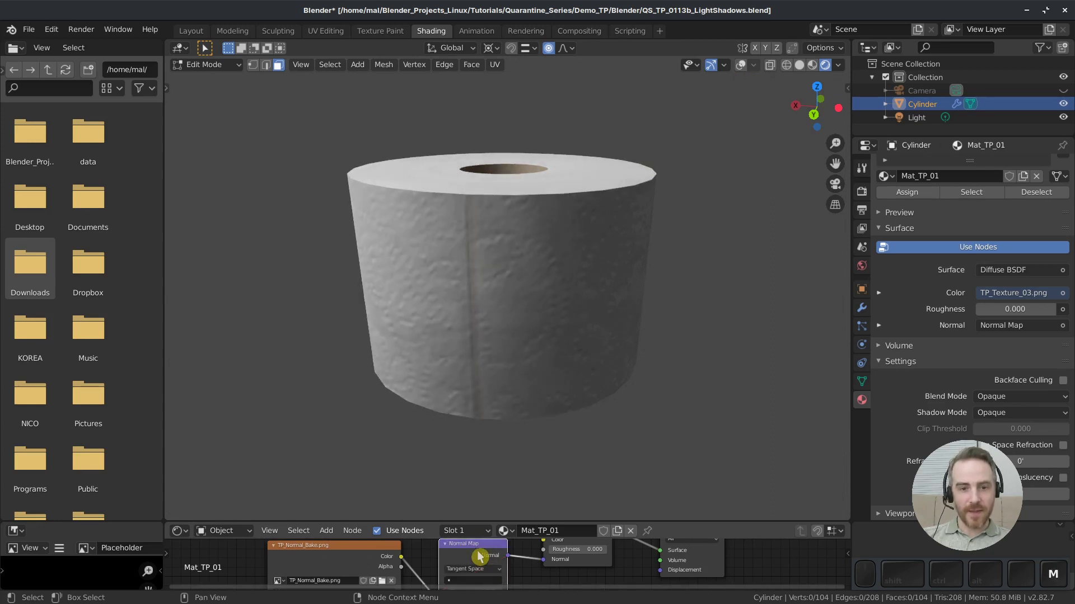
key(m)
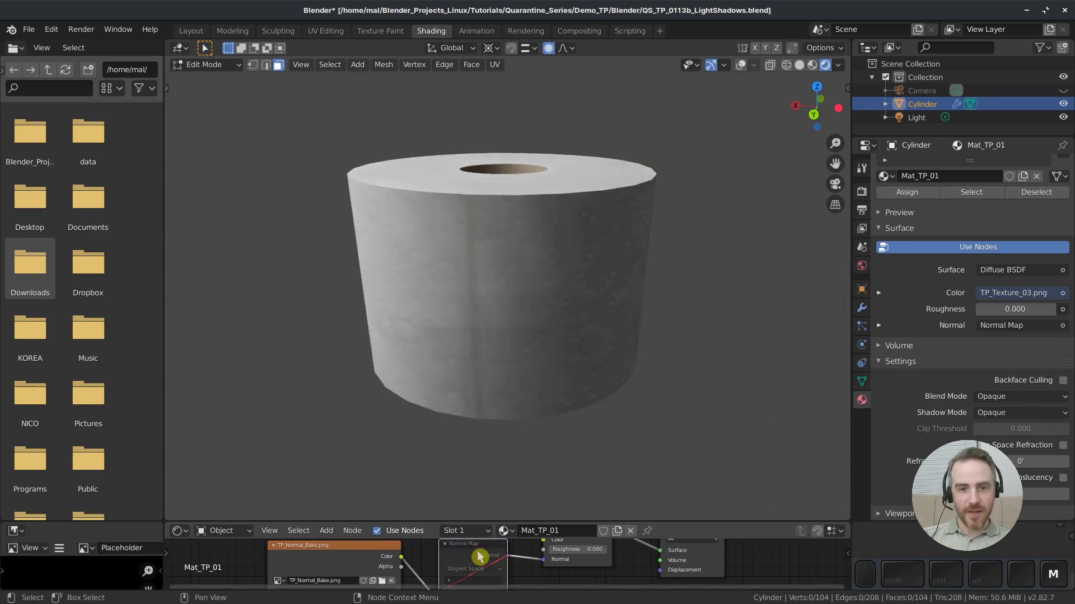
key(m)
key(m)
key(m)
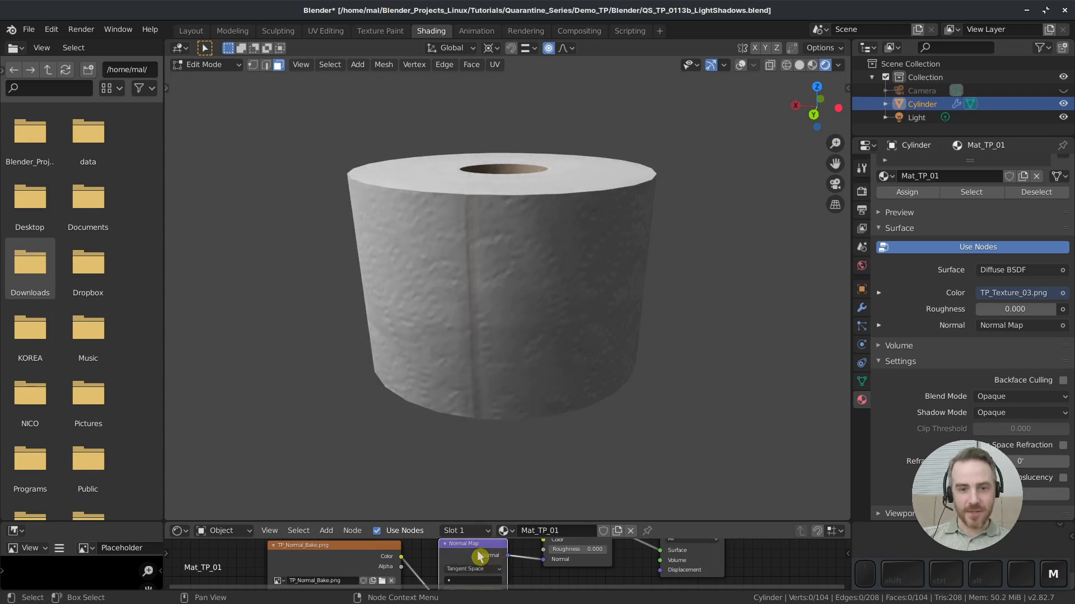
mouse_move(520, 292)
middle_down()
mouse_move(577, 291)
mouse_move(532, 296)
mouse_move(546, 296)
middle_up()
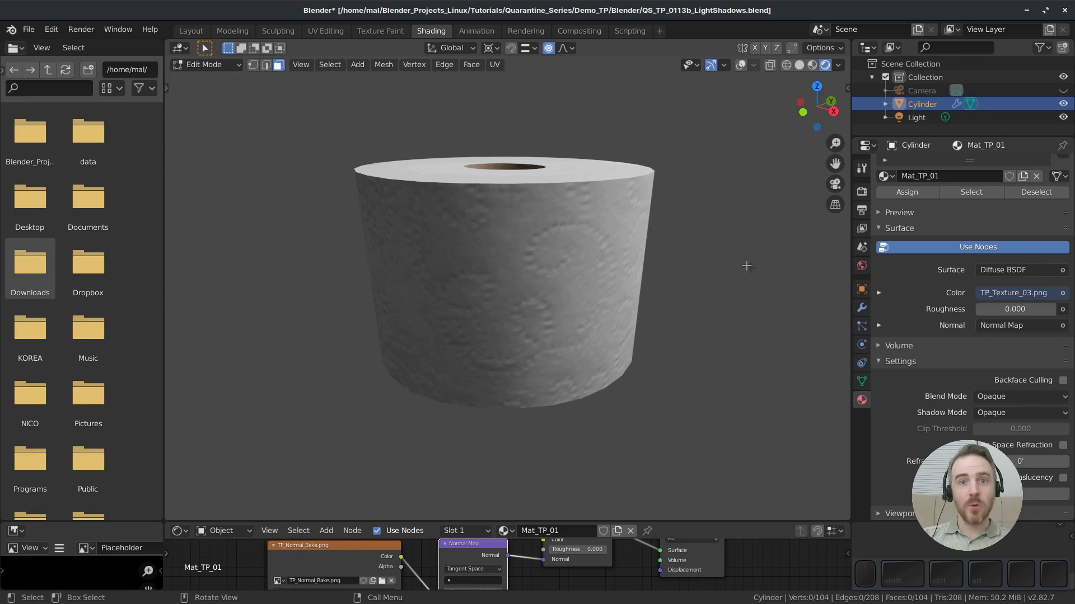
click(918, 118)
Step: Back in Object Mode, rotate the Light around the Z axis, then mute the cylinder's Normal Map
key(z)
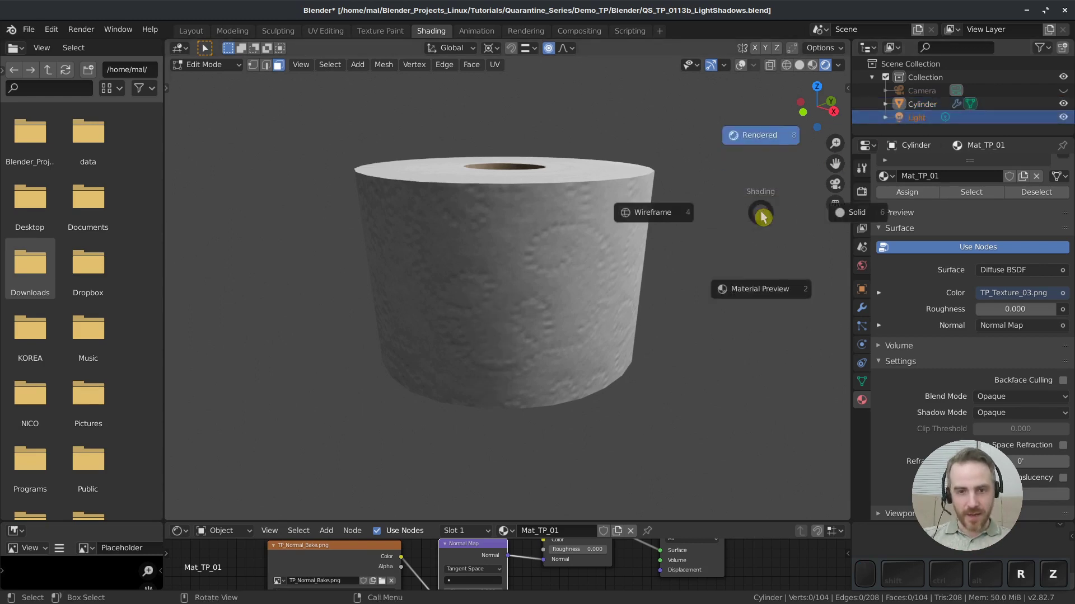
key(Escape)
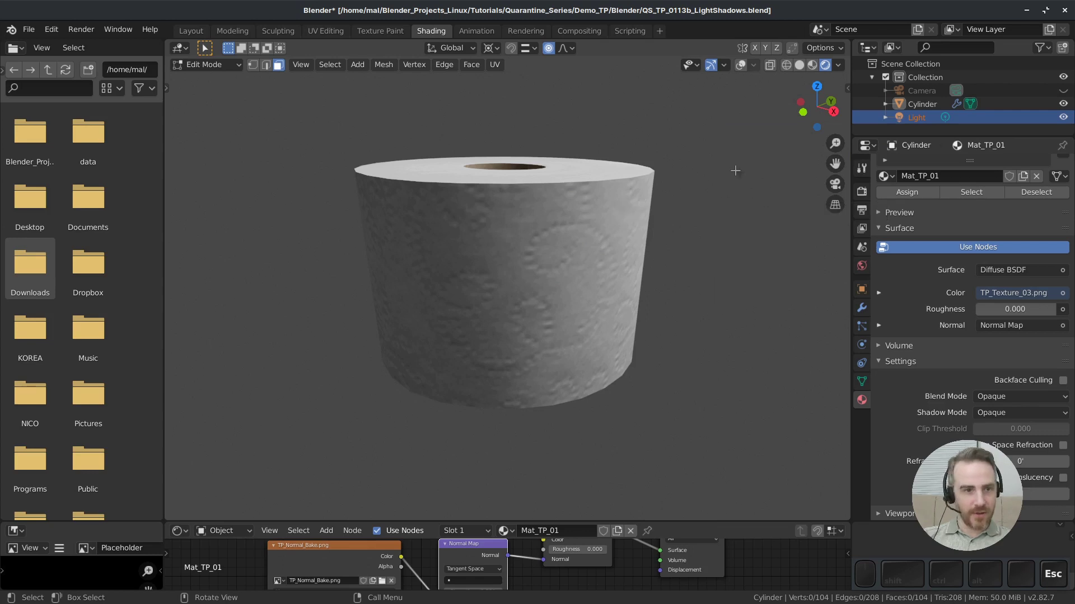
key(Tab)
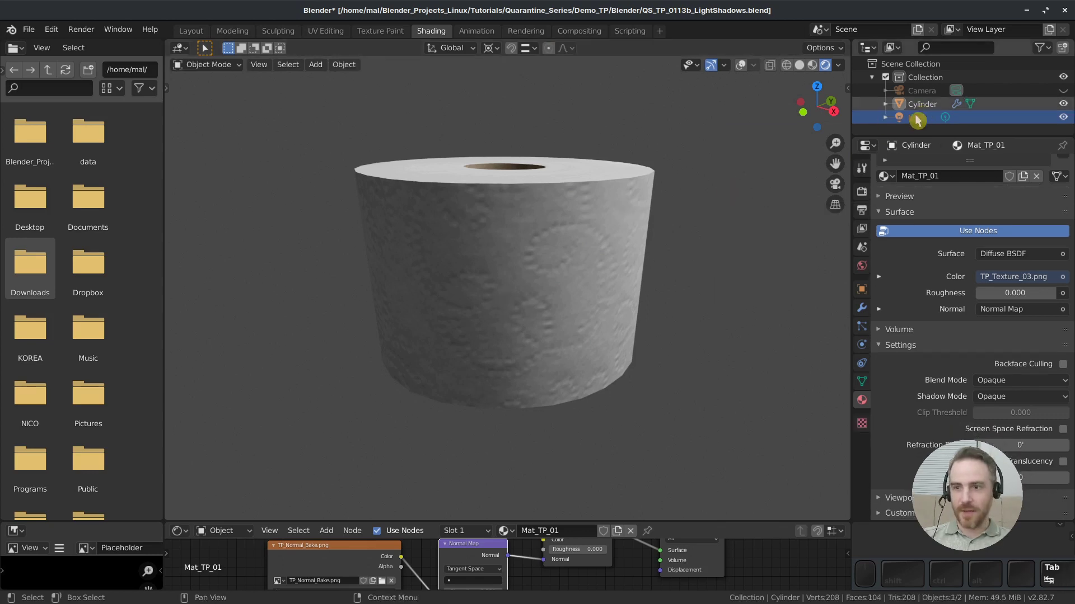
click(916, 118)
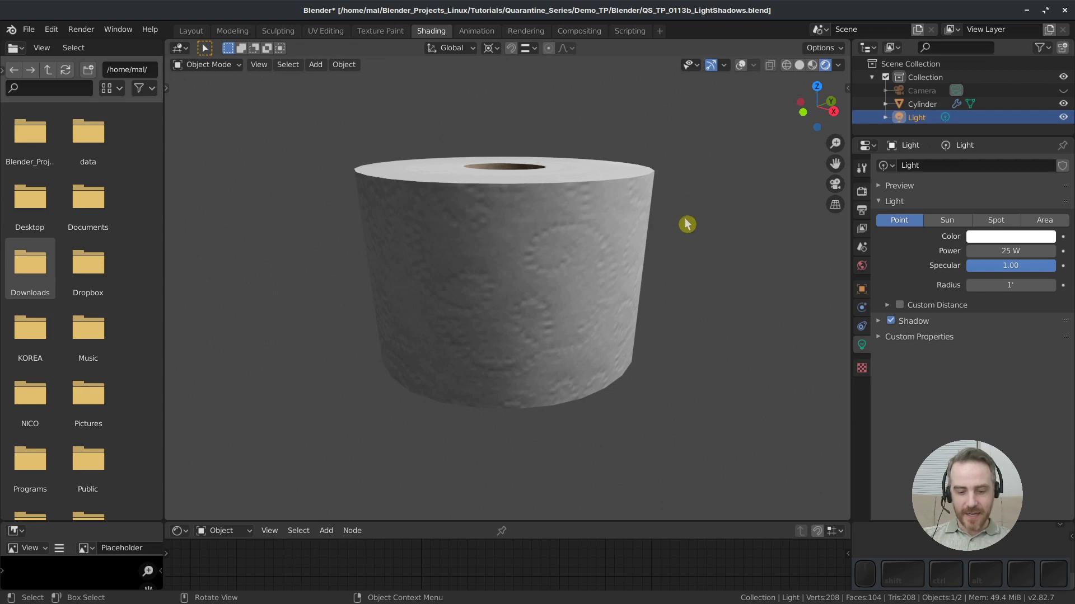
key(r)
key(z)
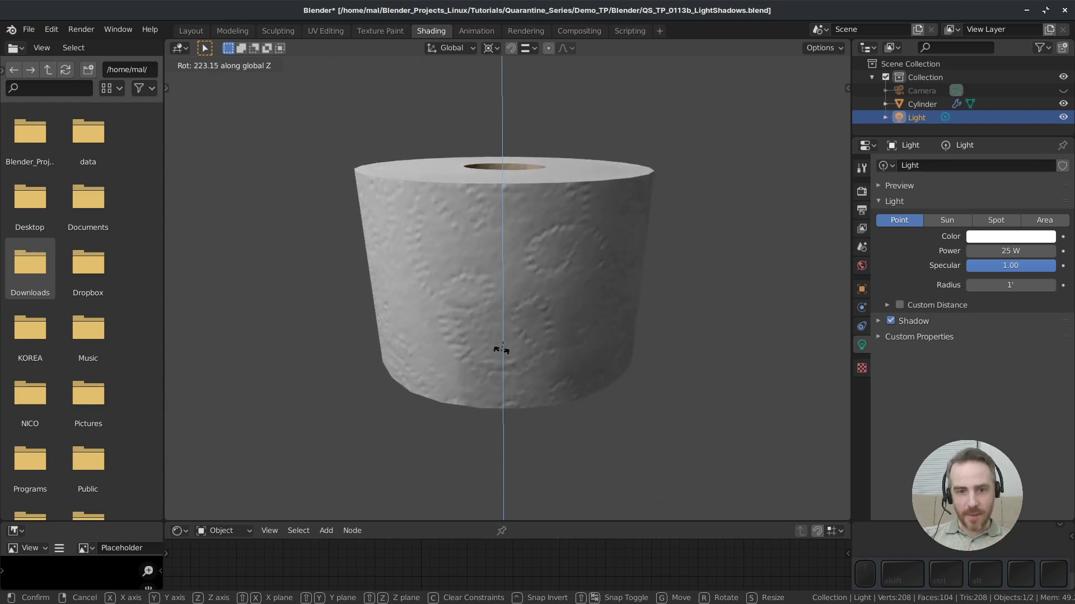
click(488, 378)
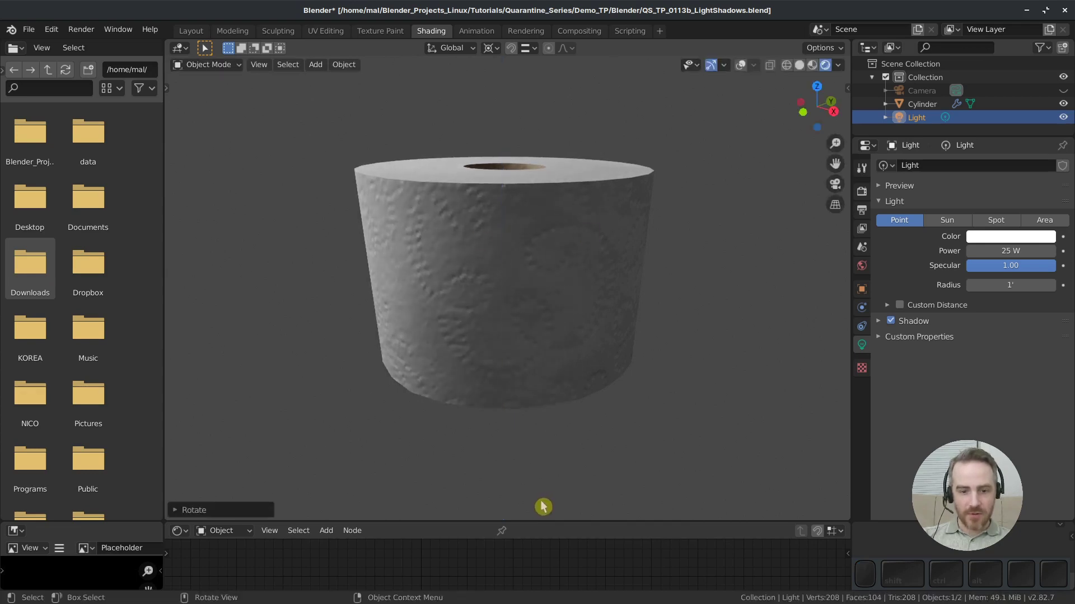
click(922, 104)
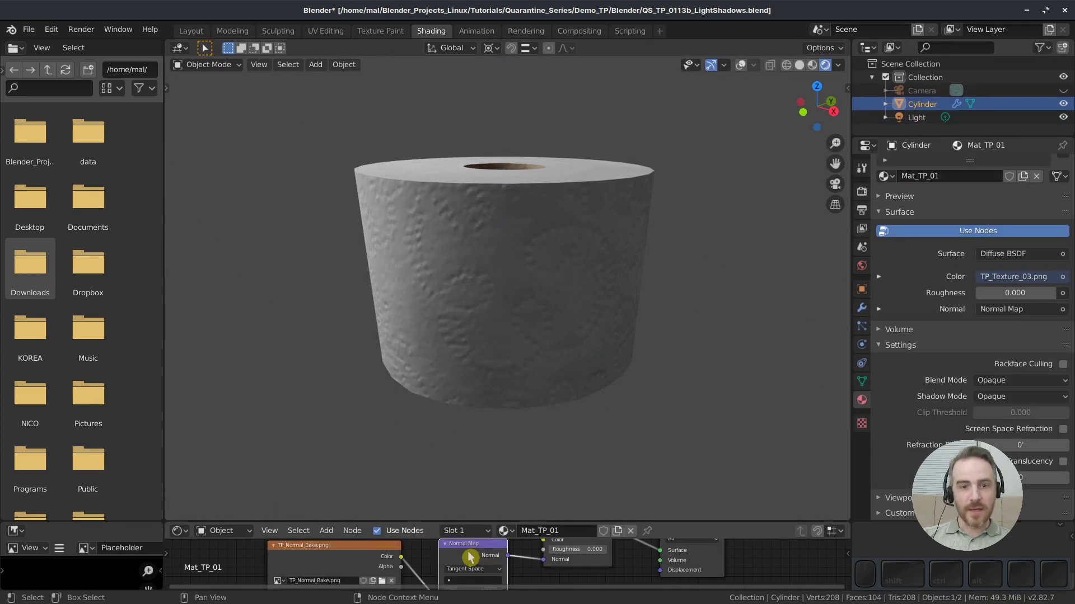
key(m)
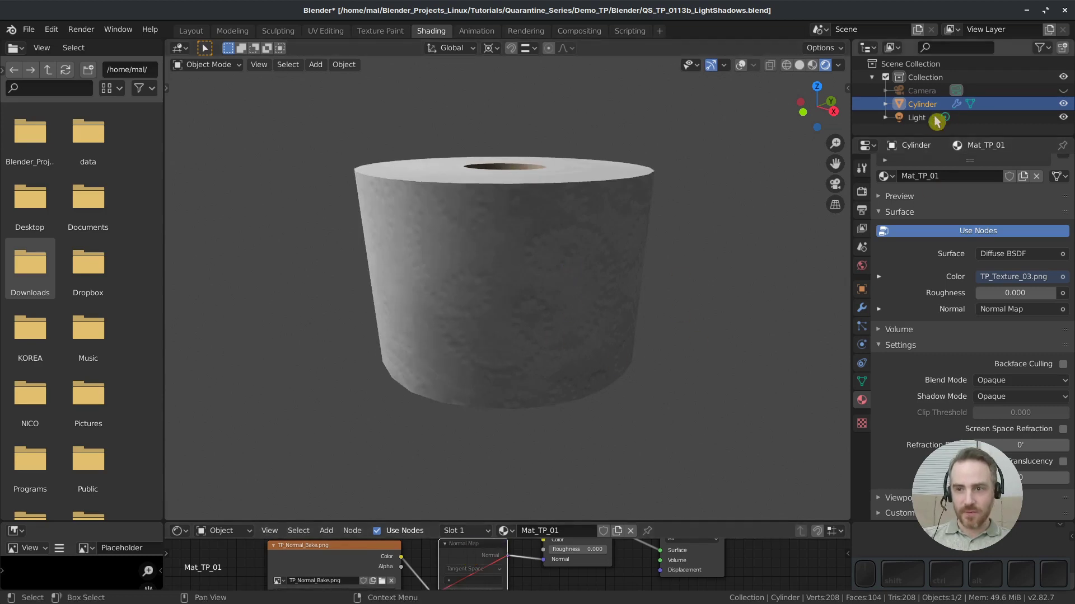
Step: Rotate the Light about 131° around the Z axis
click(937, 119)
key(r)
key(z)
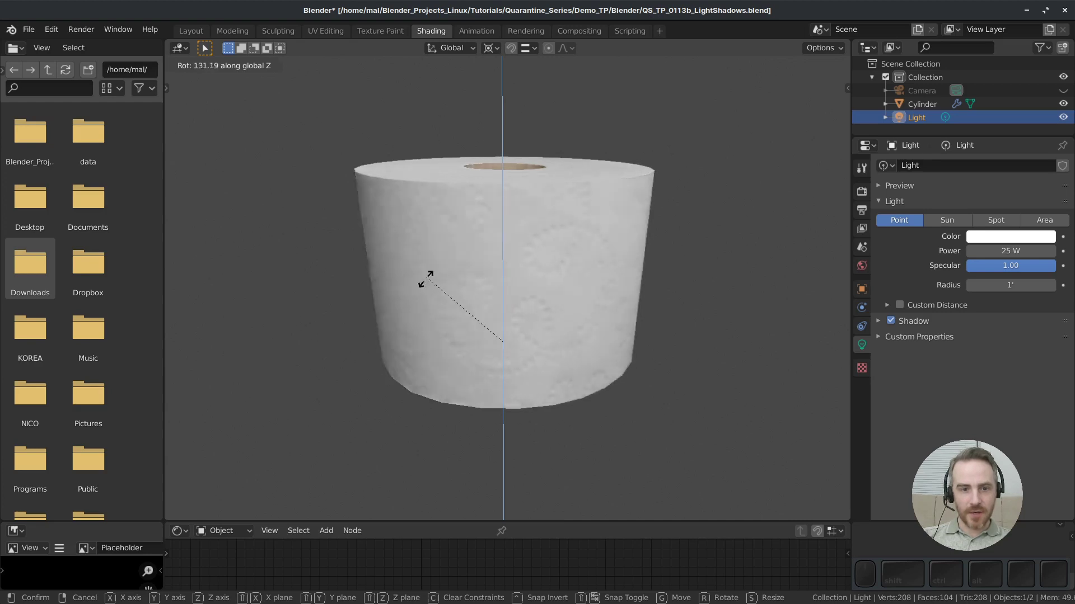
click(700, 312)
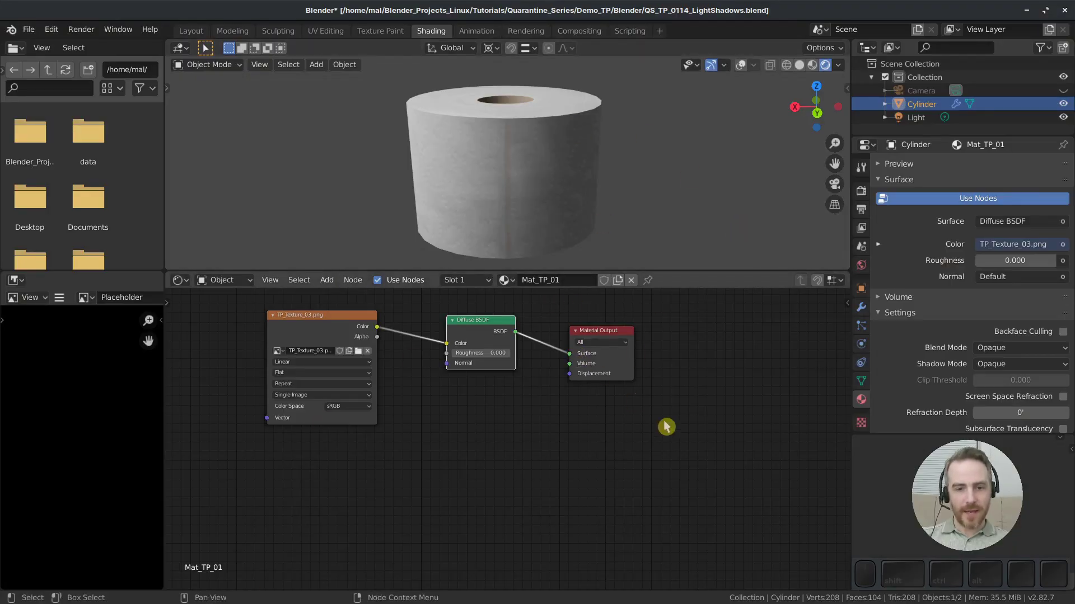
Step: Move the TP_Texture_03 image, Diffuse BSDF and Material Output nodes apart in the Shader Editor
click(322, 323)
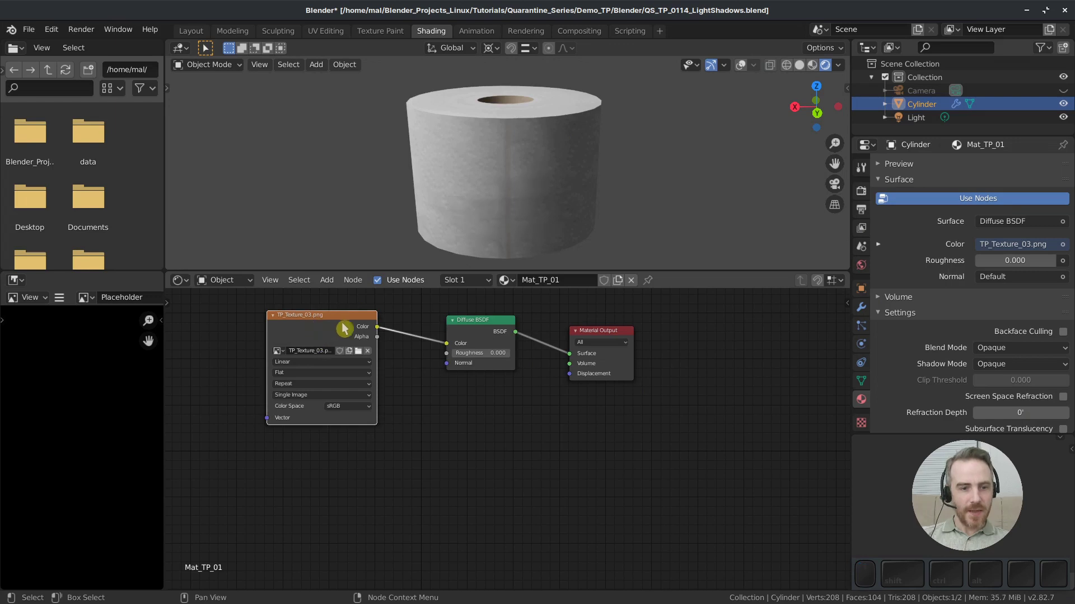
drag(330, 337, 335, 342)
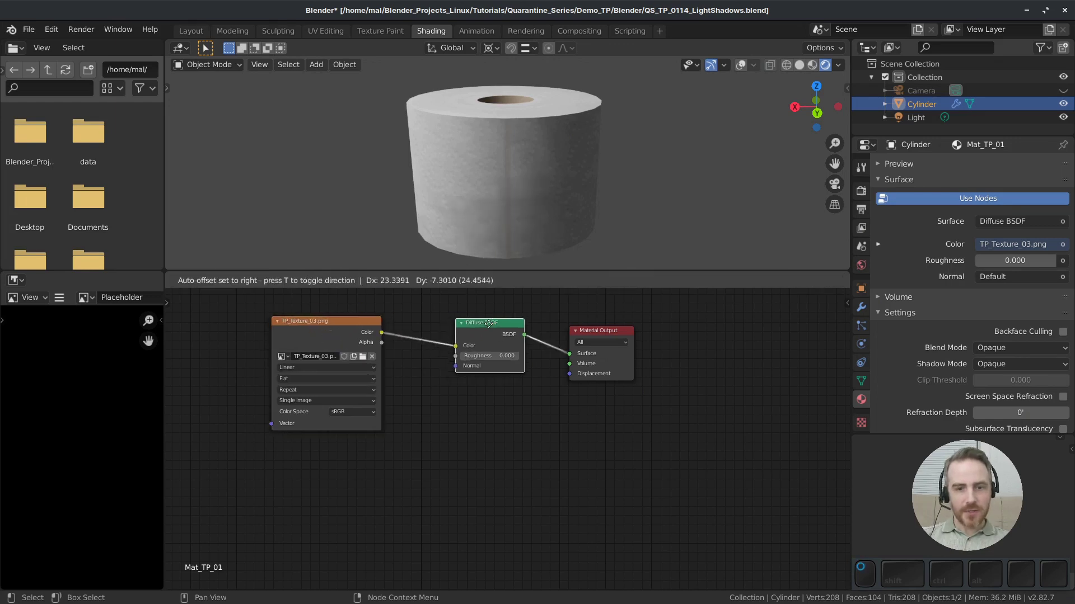
click(477, 334)
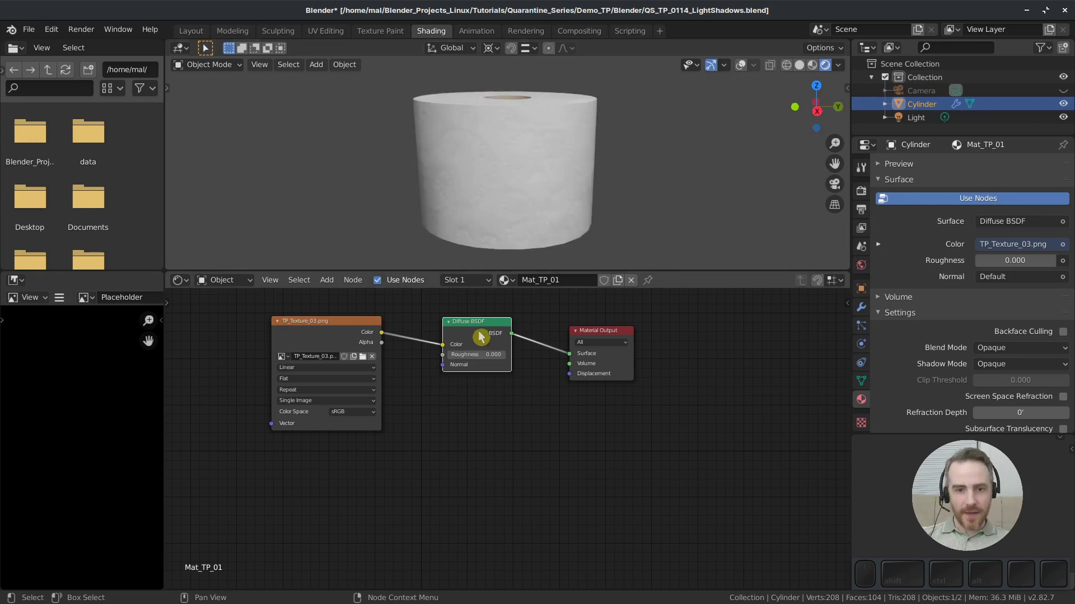
drag(600, 336, 628, 331)
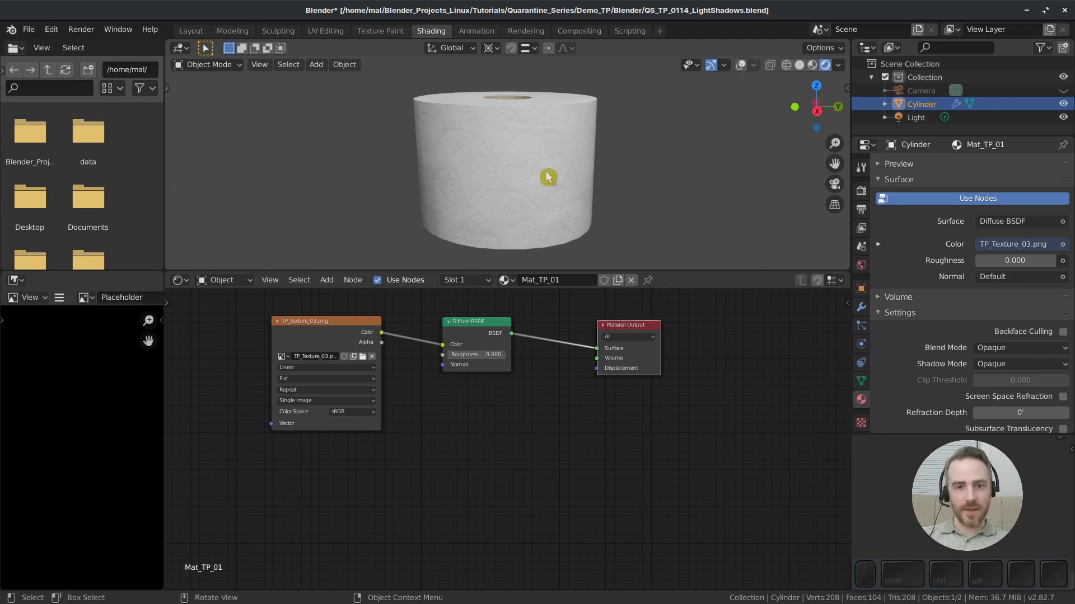
middle_drag(516, 157, 592, 161)
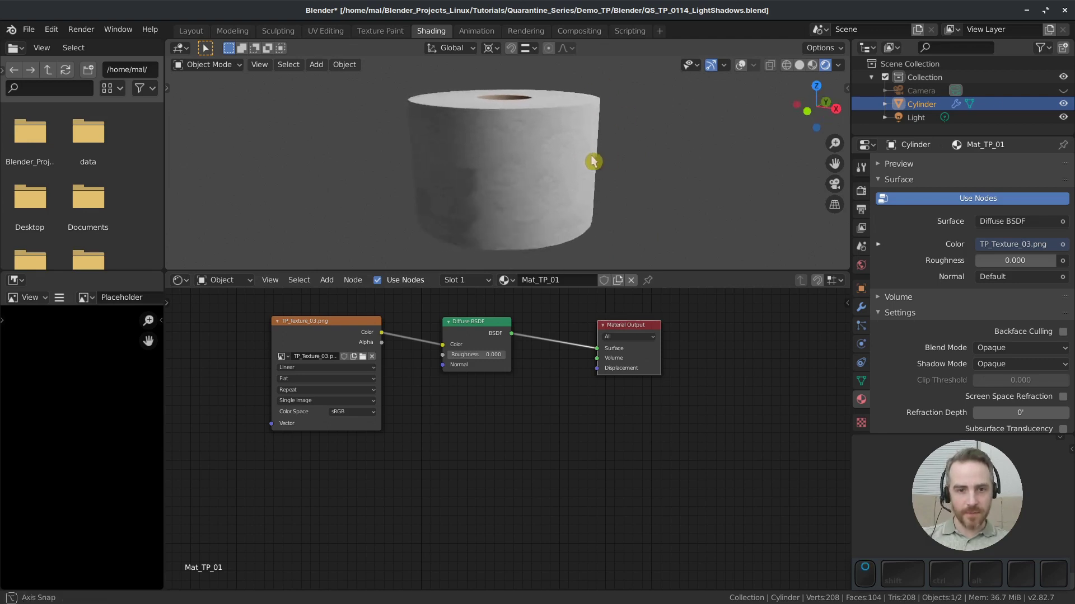
click(477, 343)
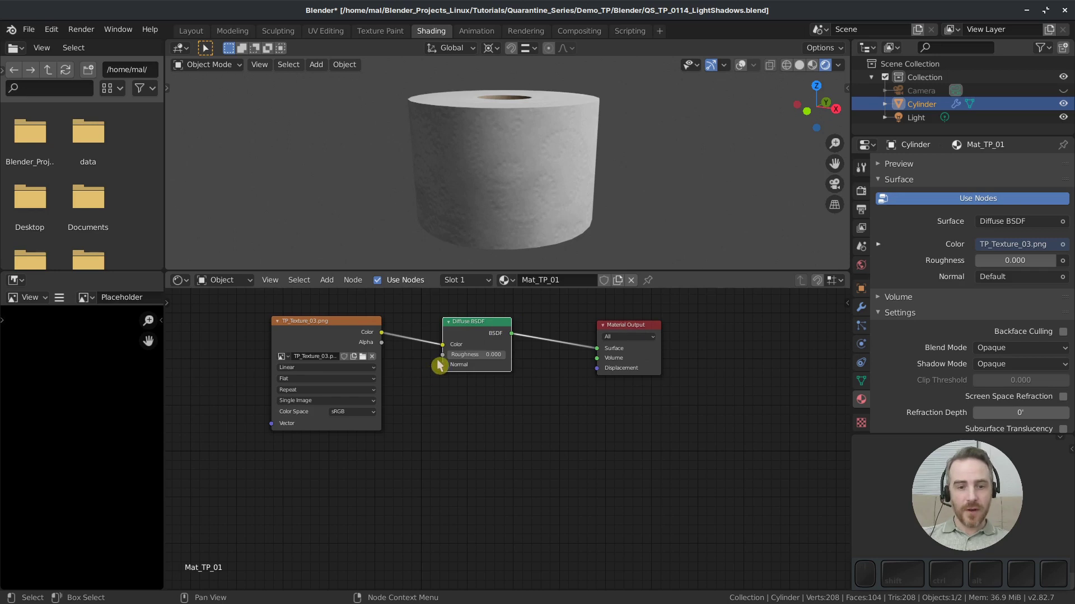
drag(443, 366, 431, 399)
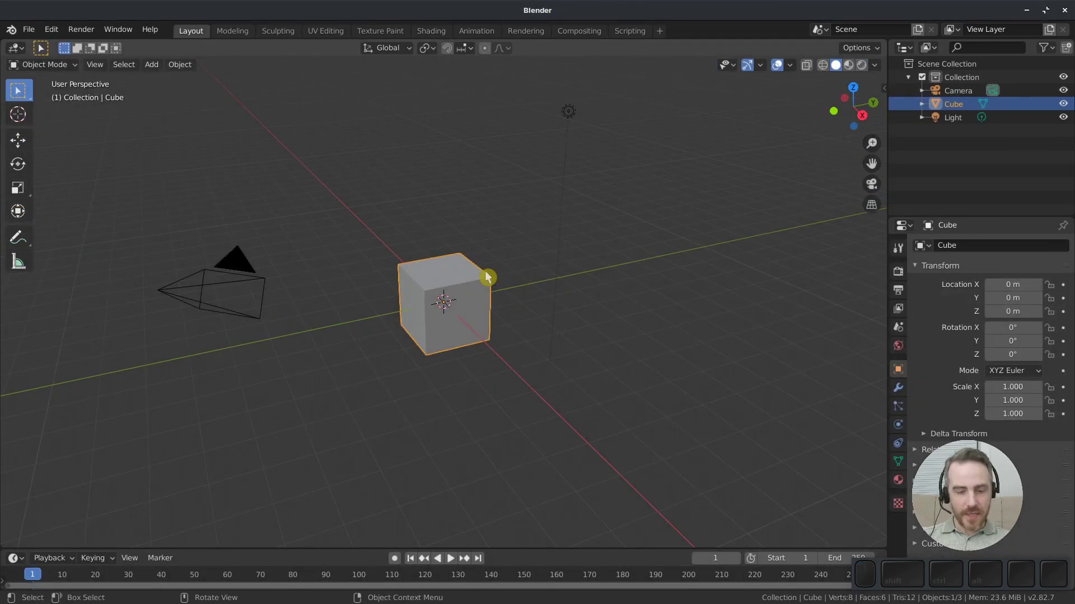
Step: Delete the default cube and add a plane at the origin in top orthographic view
key(x)
click(485, 274)
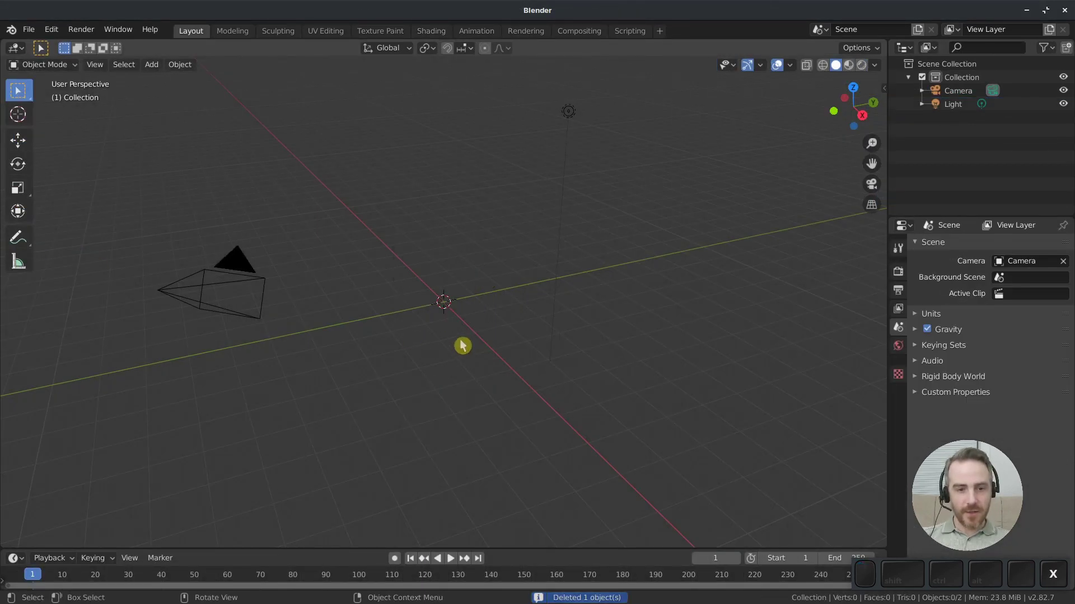
key(KP_7)
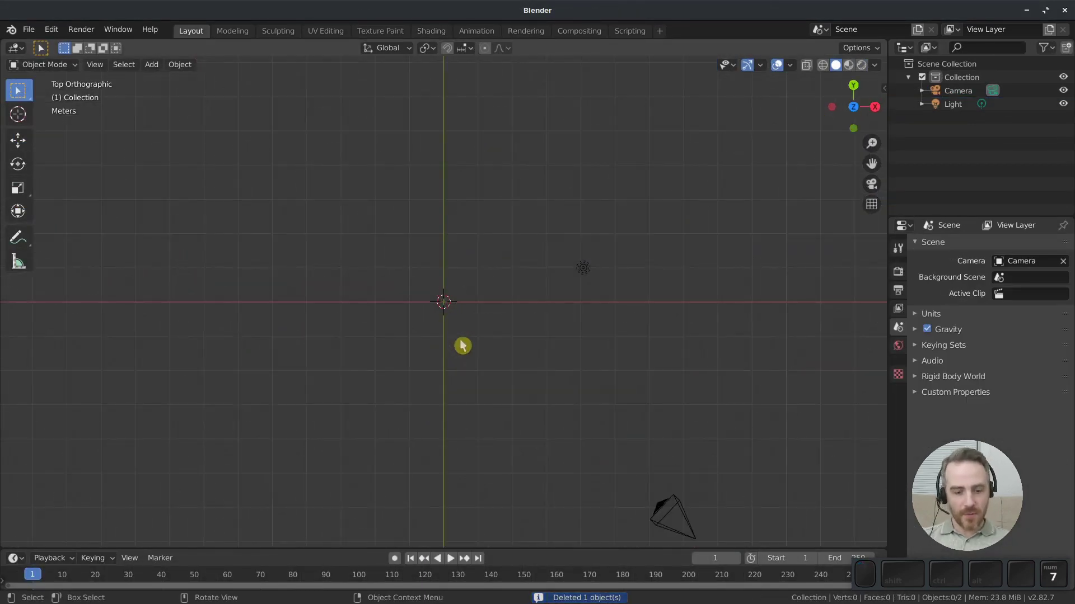
key(shift+a)
mouse_move(461, 343)
click(511, 342)
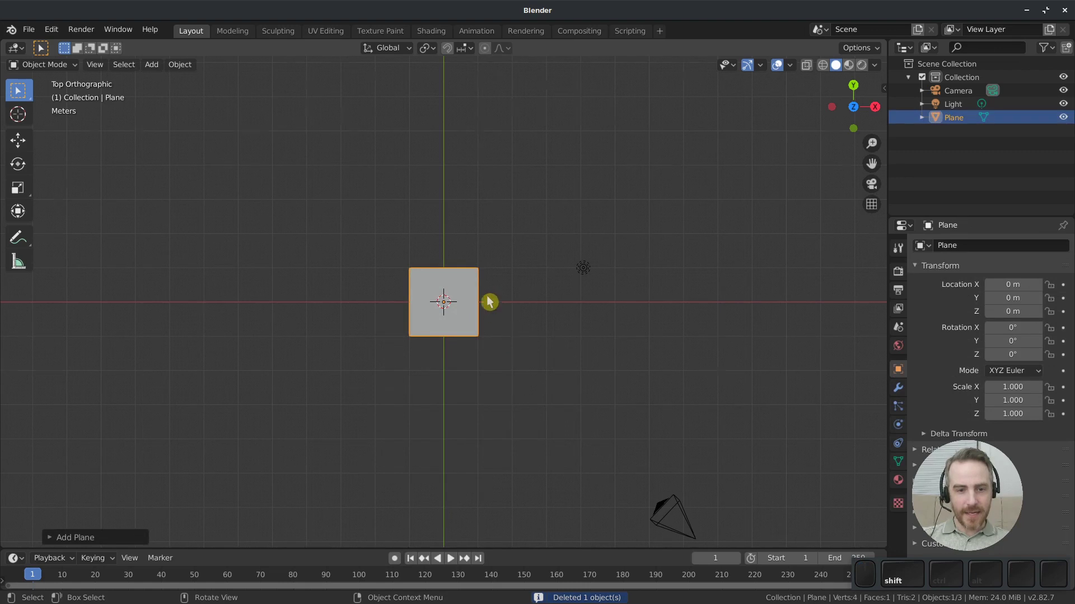
scroll(490, 302, up, 8)
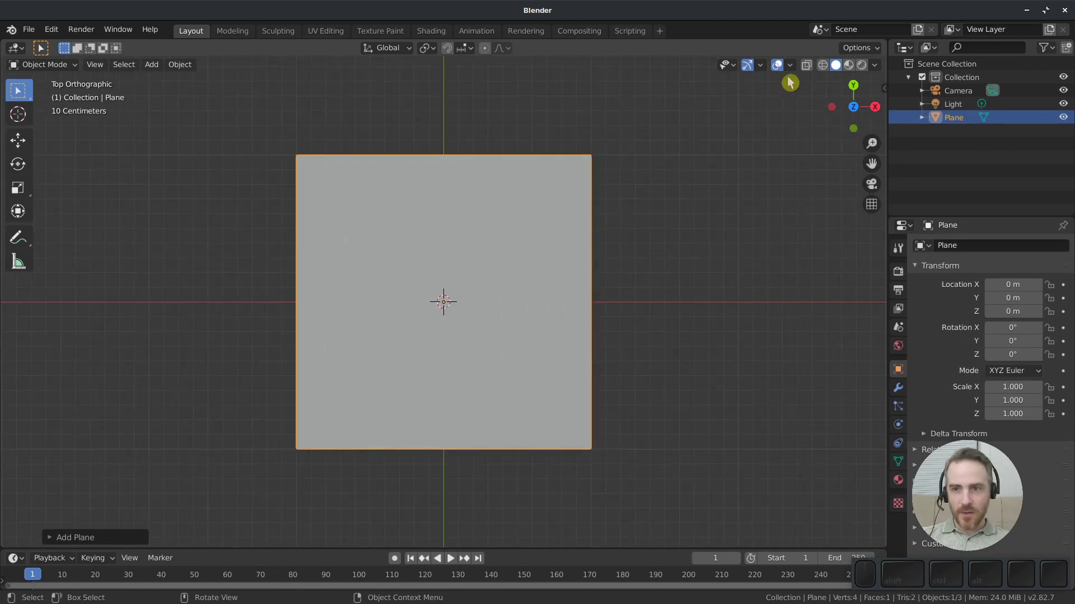
Step: Switch to Wireframe shading and check the plane's mesh in Edit Mode
click(822, 66)
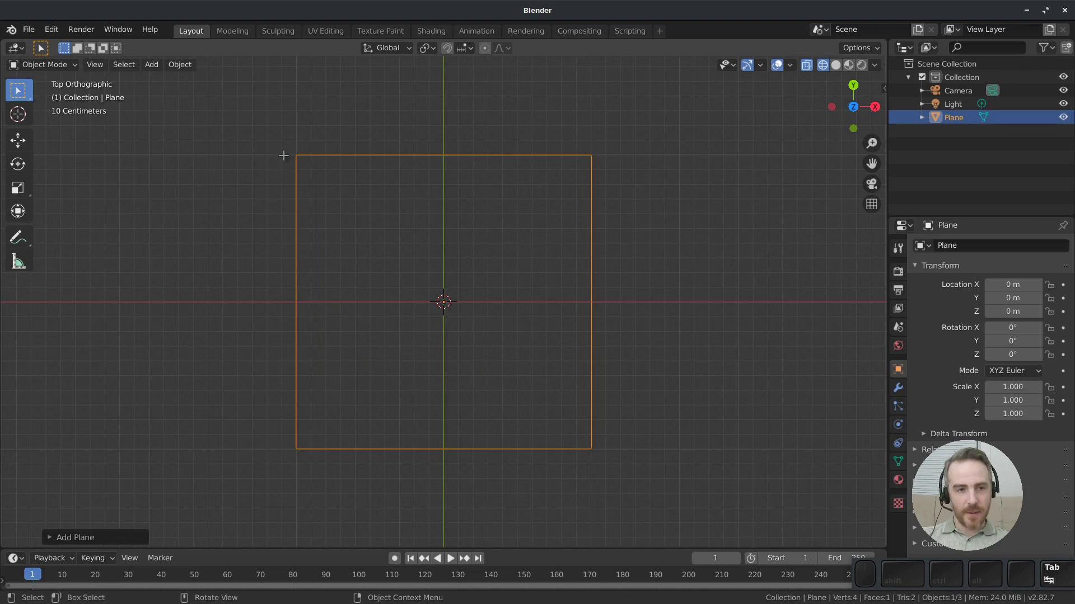
key(Tab)
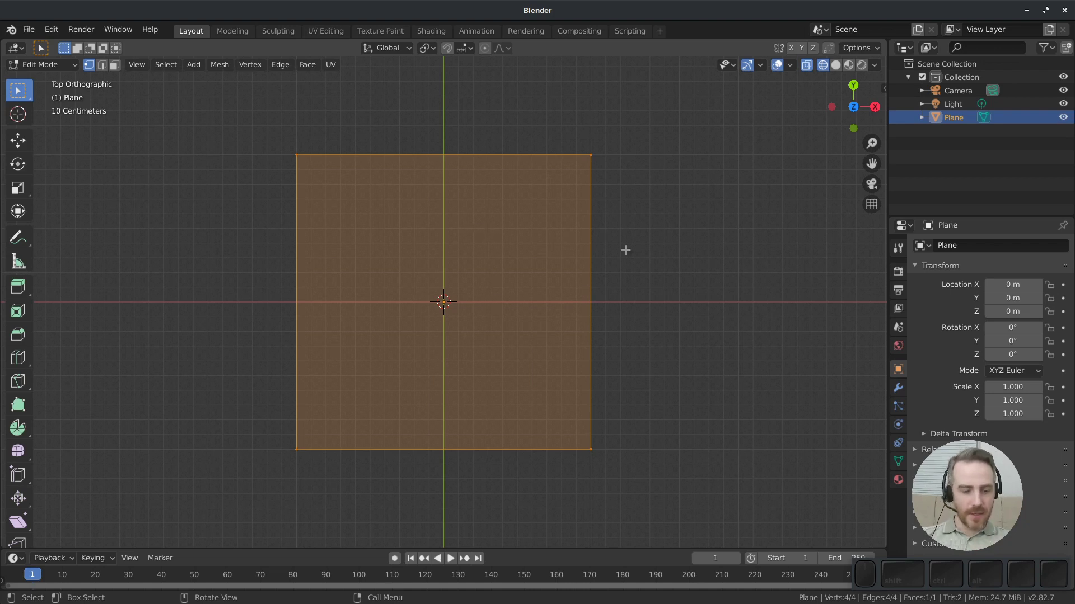
key(Tab)
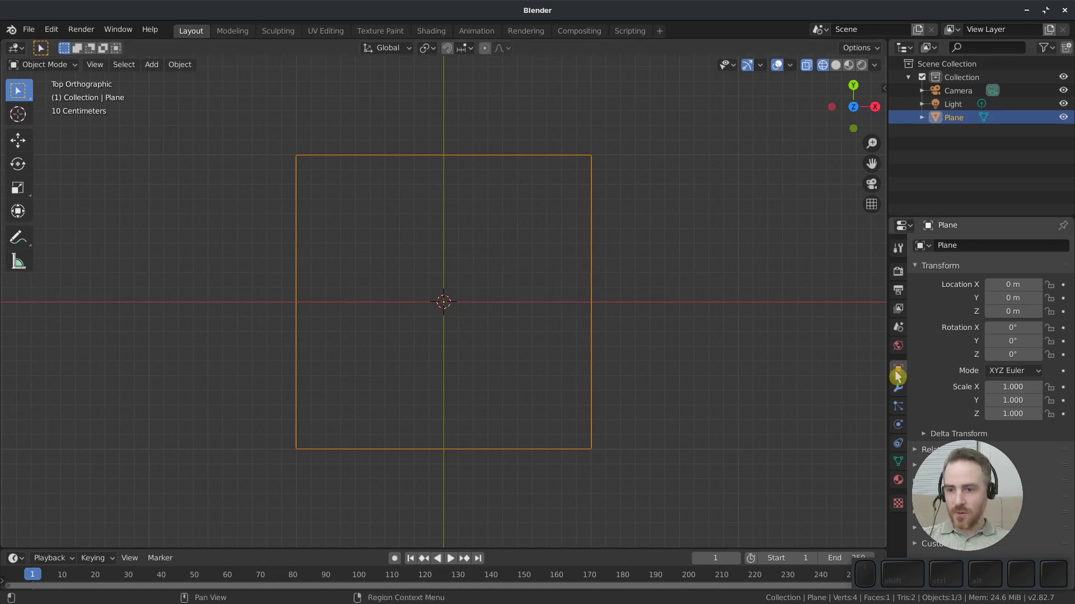
Step: Add a Simple Subdivision Surface modifier to the plane with viewport levels 3
click(898, 389)
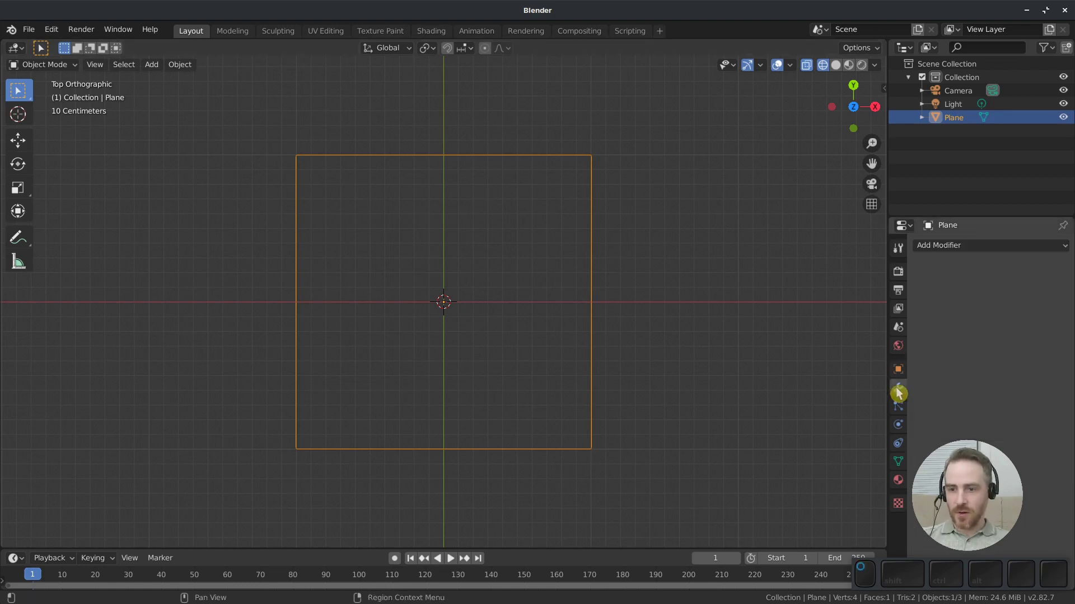
click(977, 245)
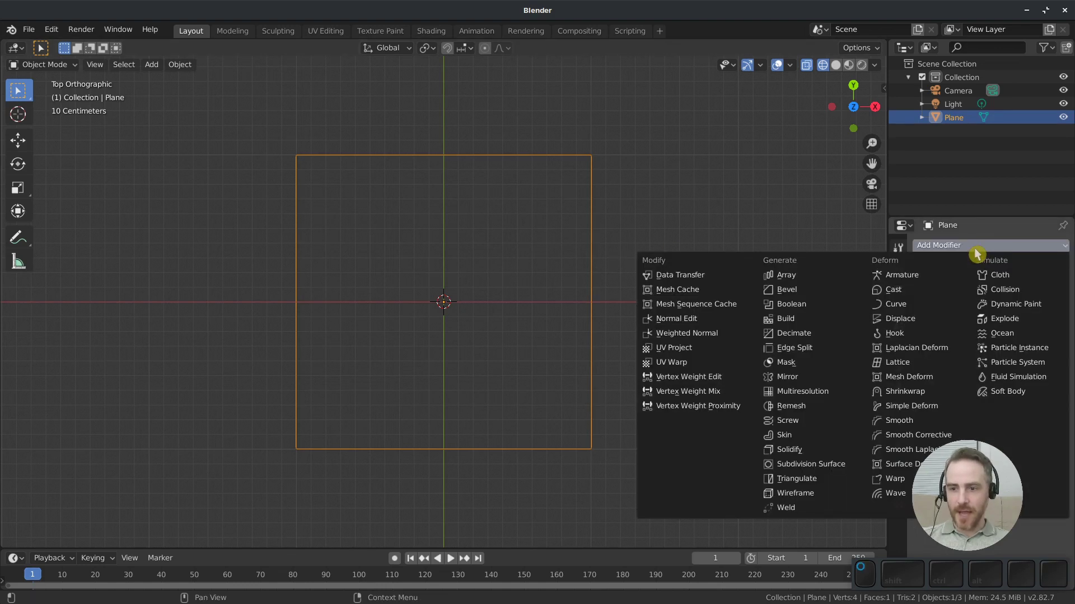
click(828, 465)
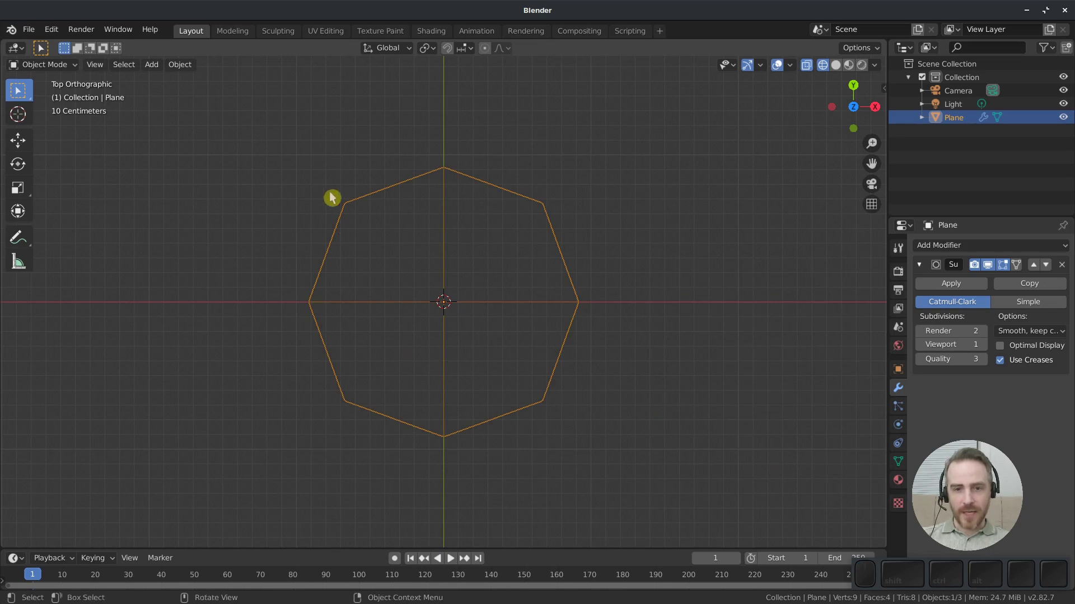
click(1038, 308)
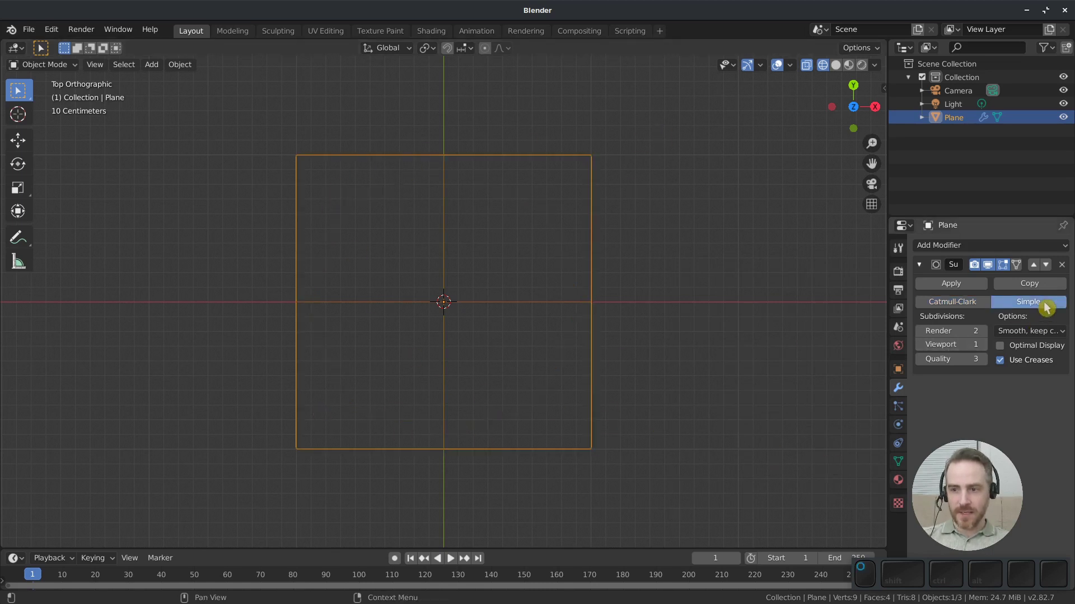
click(982, 345)
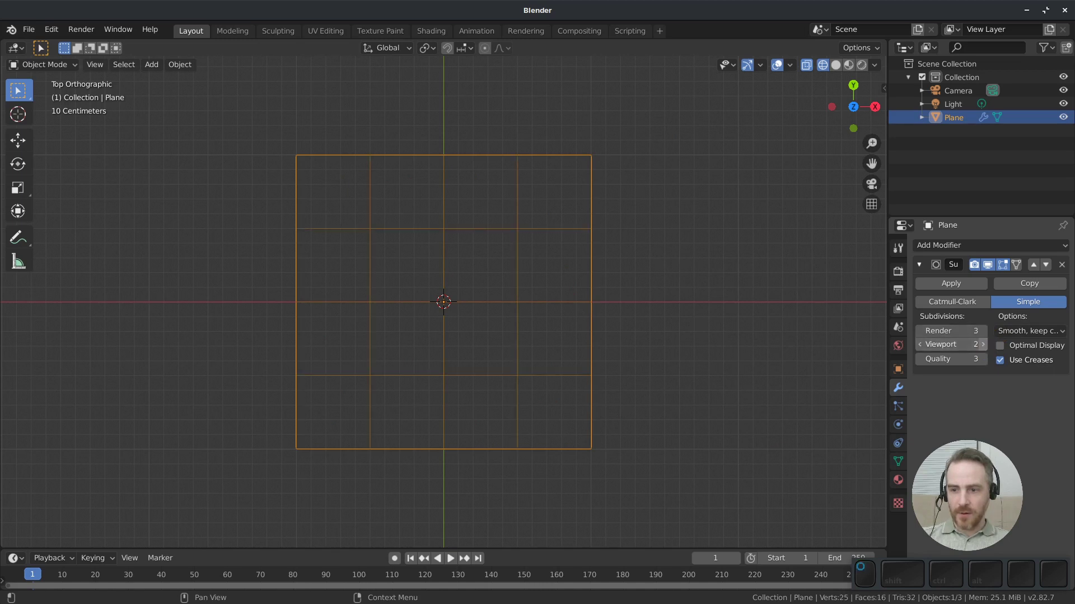
click(983, 345)
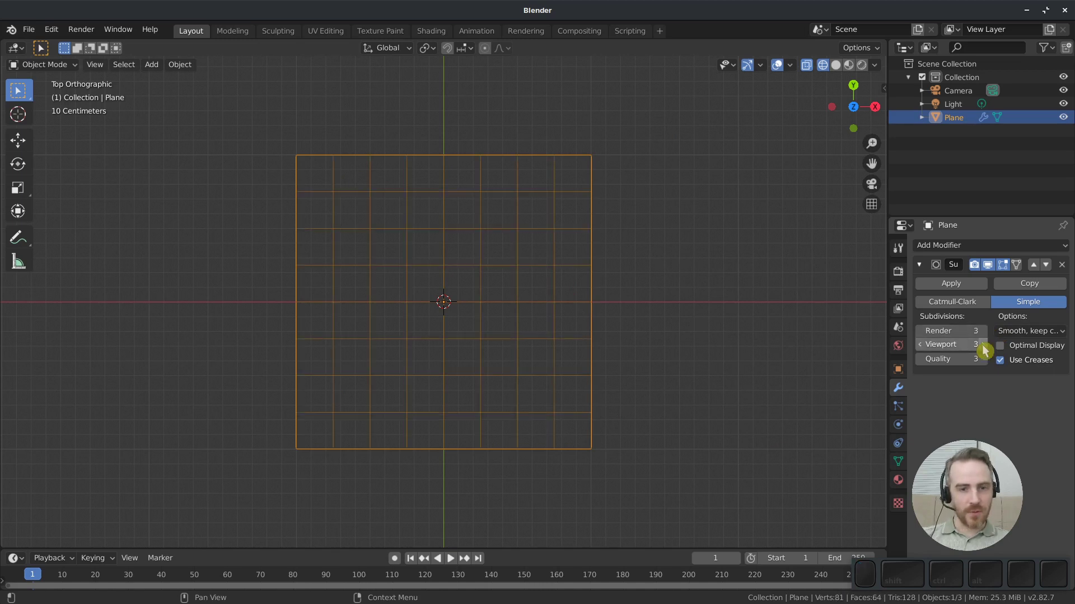
Step: Duplicate the Subdivision modifier and set its render and viewport levels to 5
click(1026, 286)
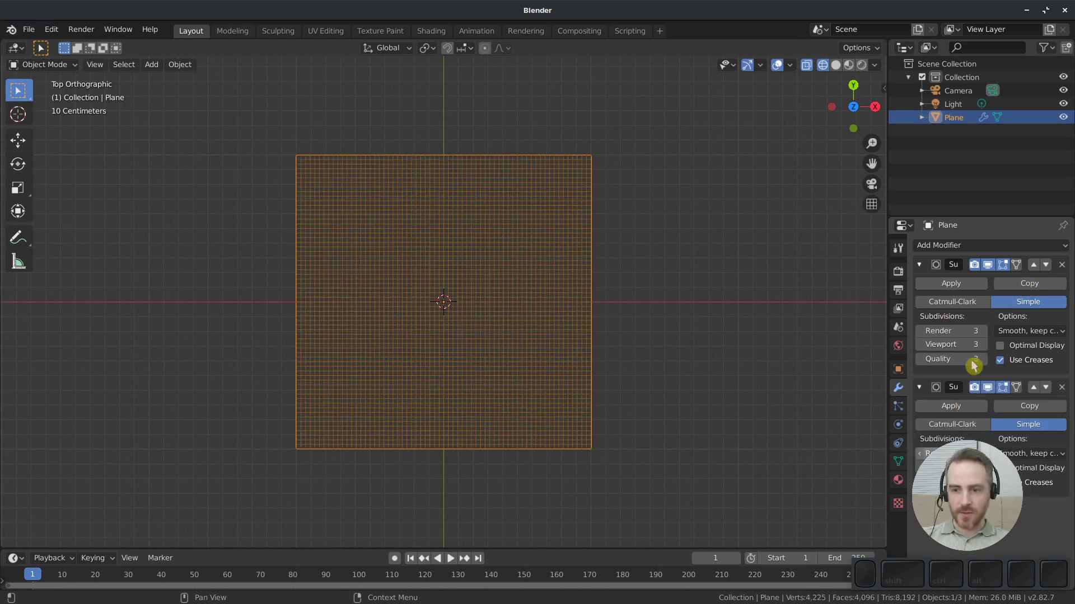
click(984, 332)
click(983, 332)
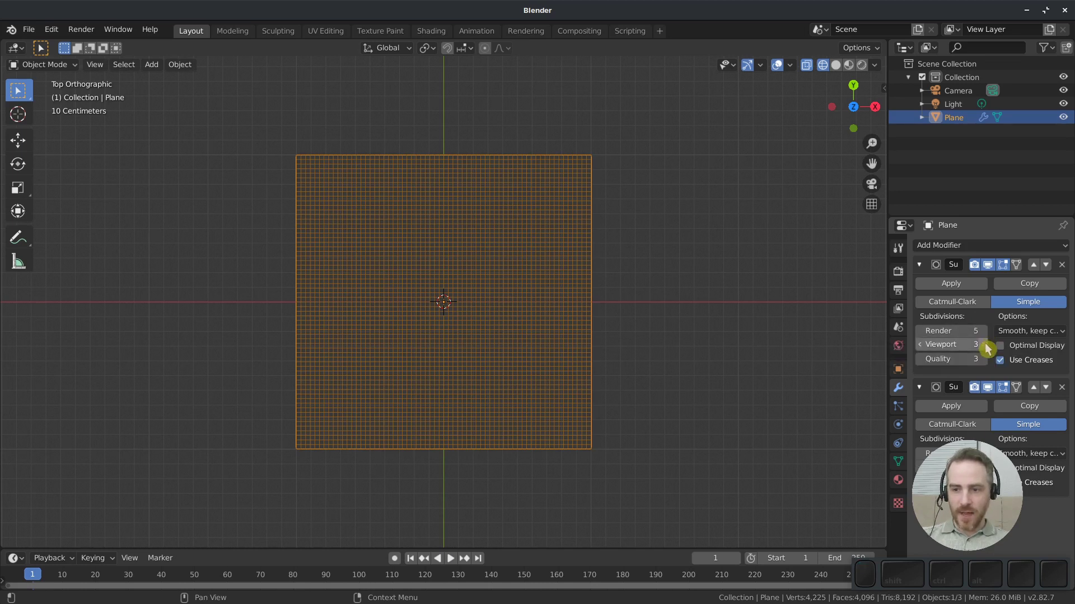
click(983, 345)
click(983, 344)
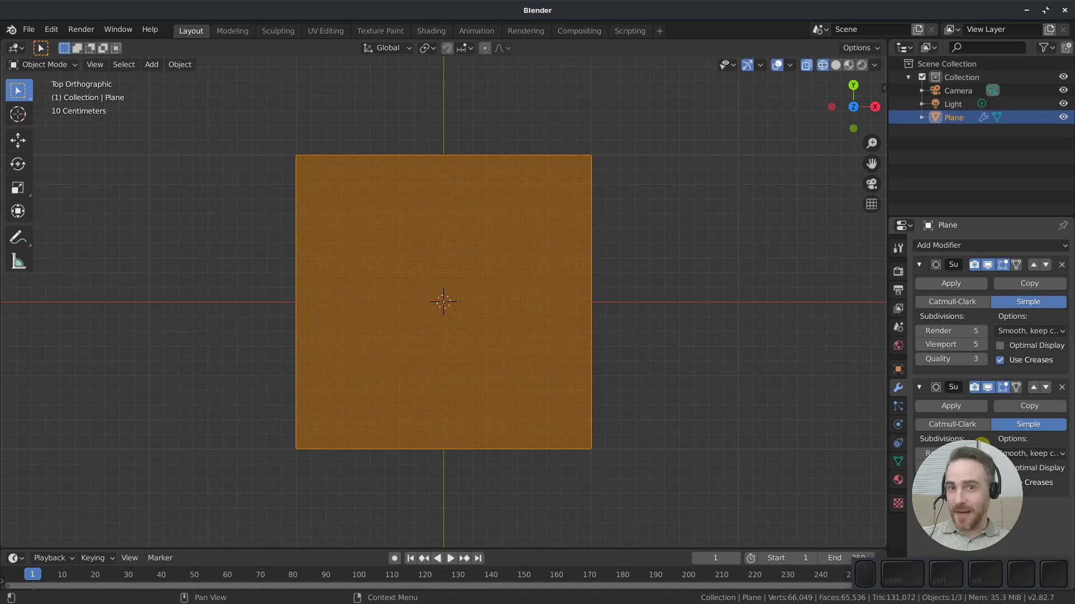
scroll(427, 338, up, 10)
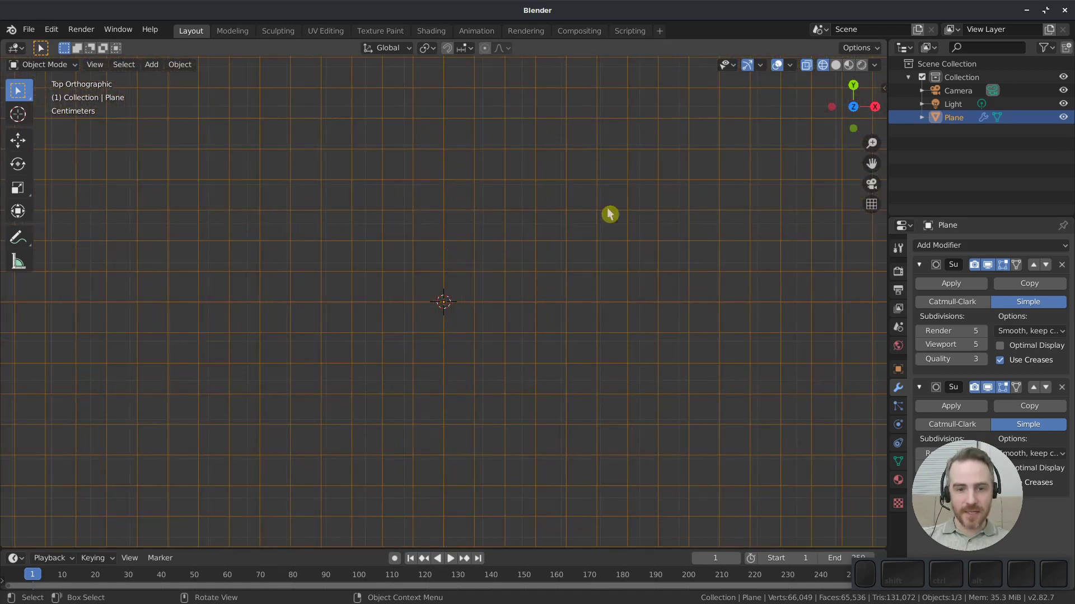
scroll(512, 322, down, 10)
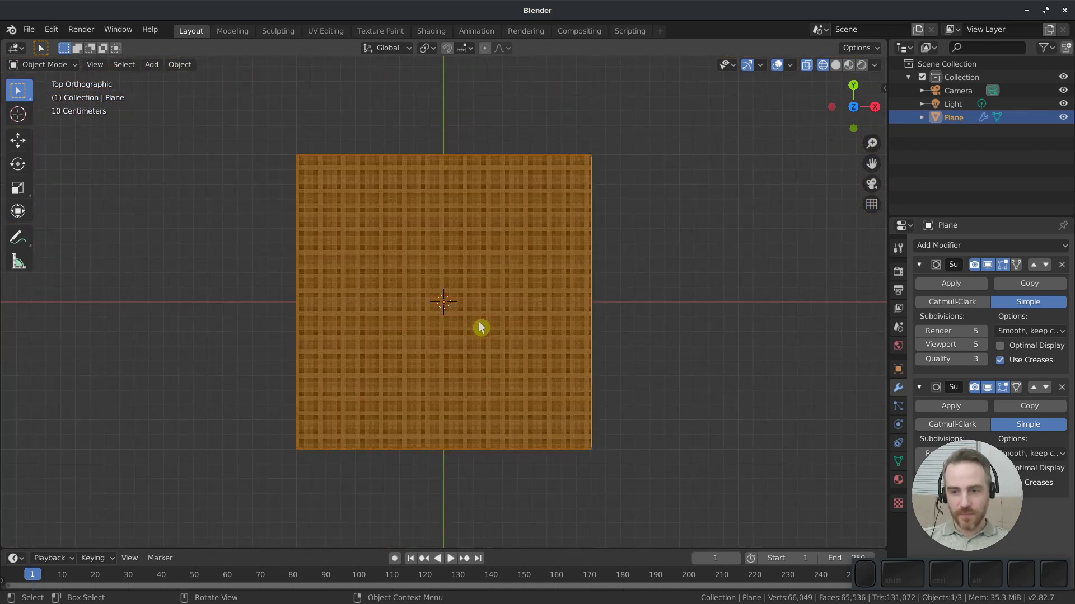
Step: Collapse both Subdivision panels and add a Displace modifier to the plane
click(921, 267)
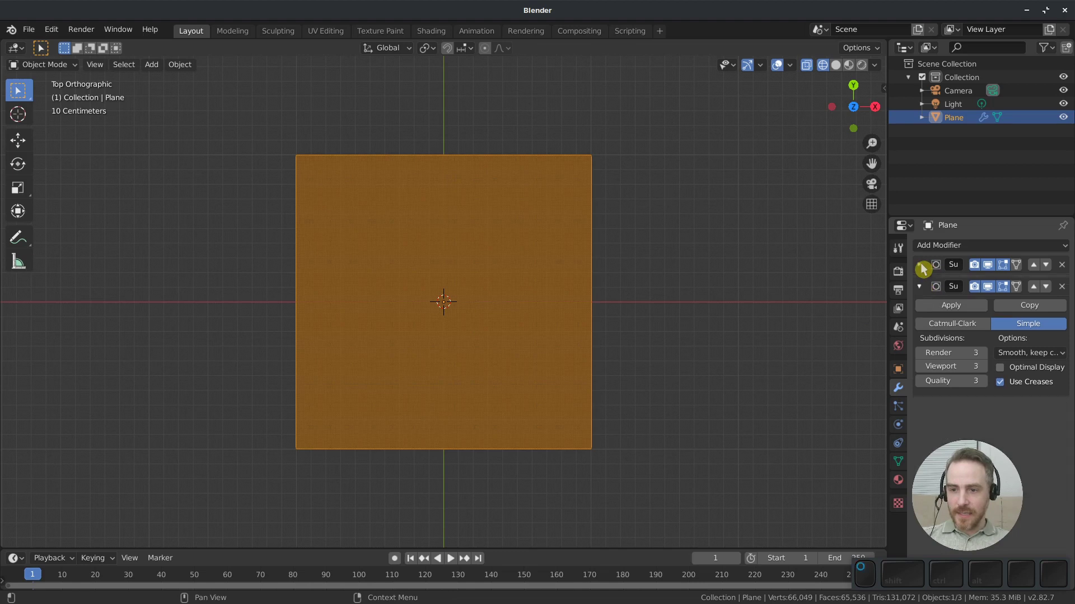
click(919, 287)
click(943, 247)
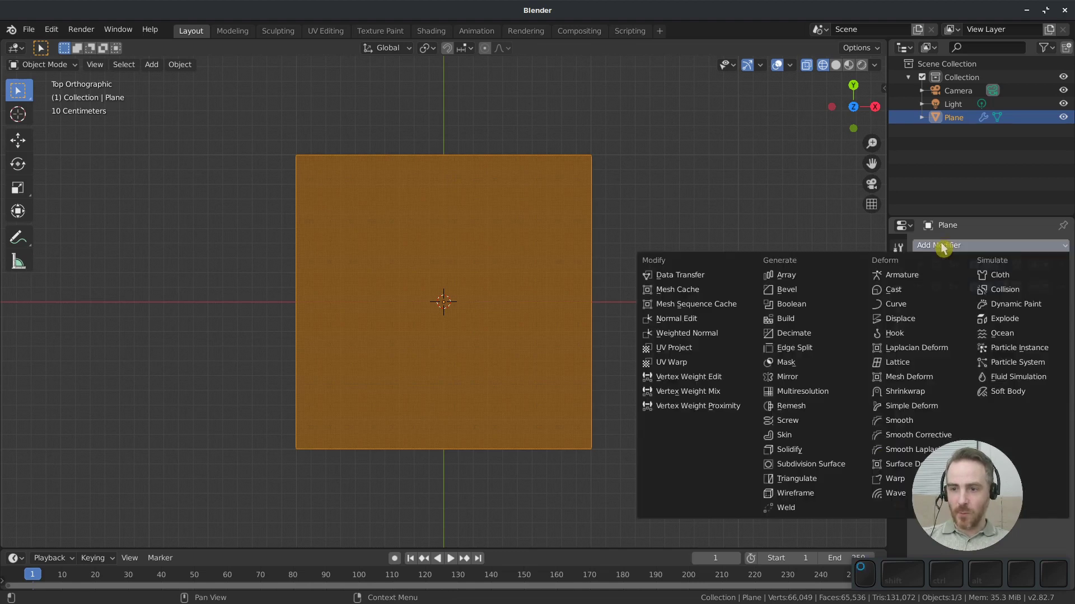
click(905, 322)
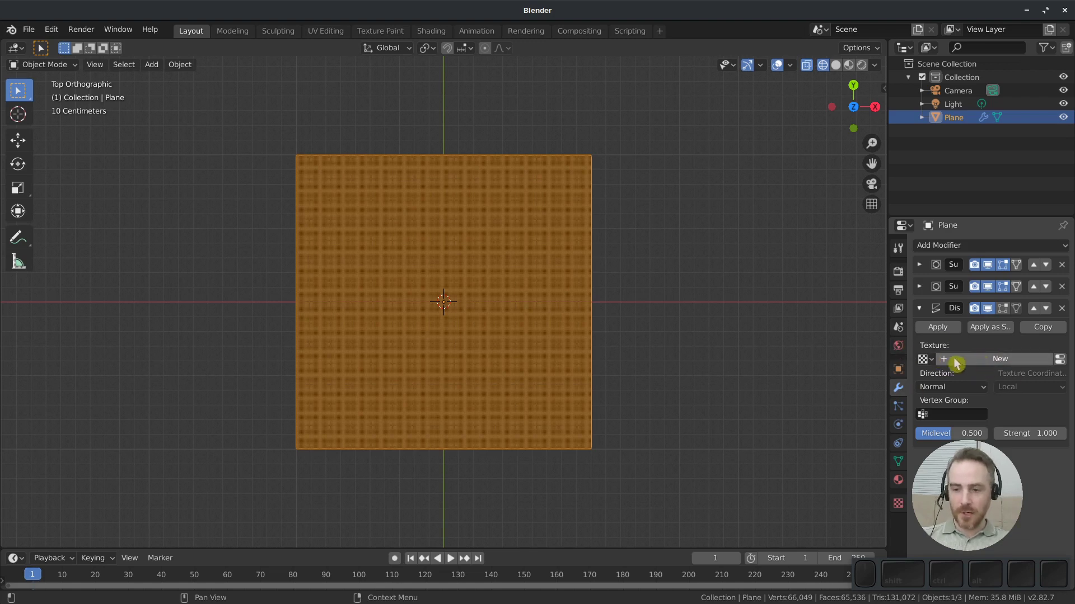
Step: Give the Displace modifier a new image texture loaded from TP_Texture_03.png
click(899, 506)
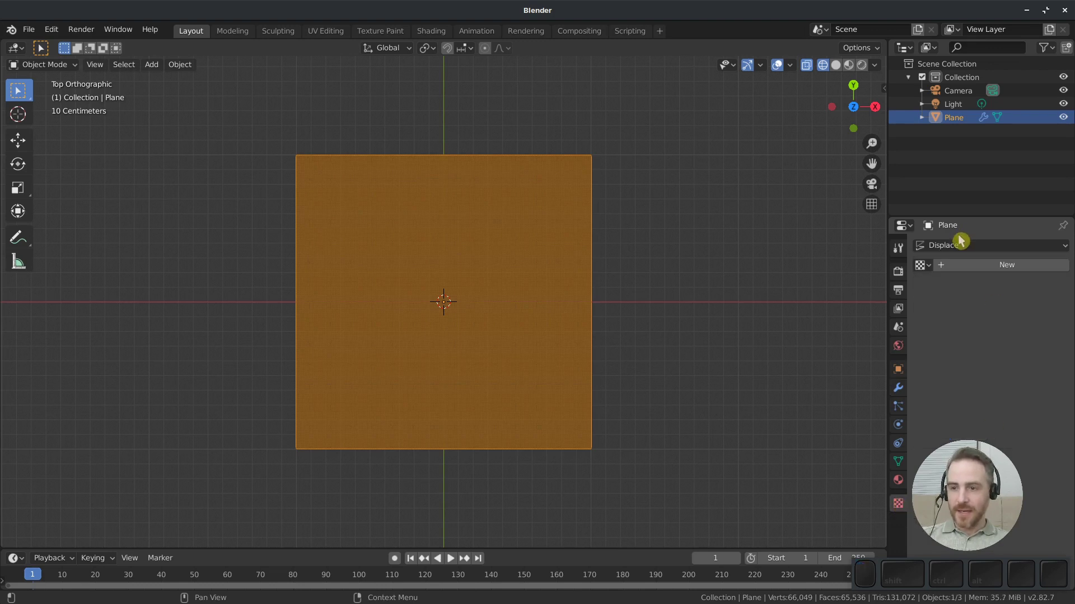
click(989, 268)
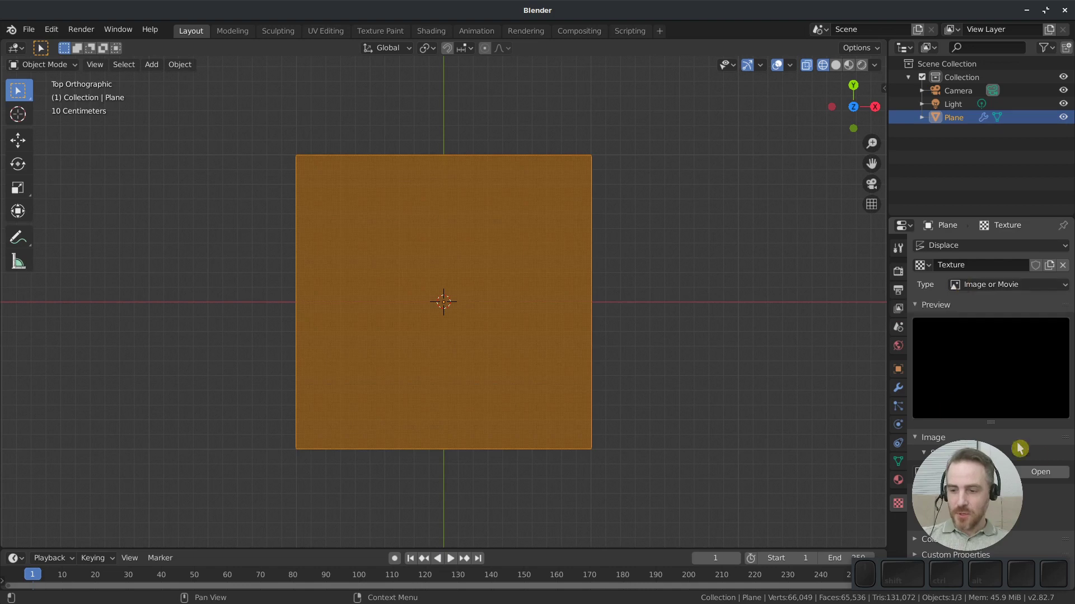
click(1037, 474)
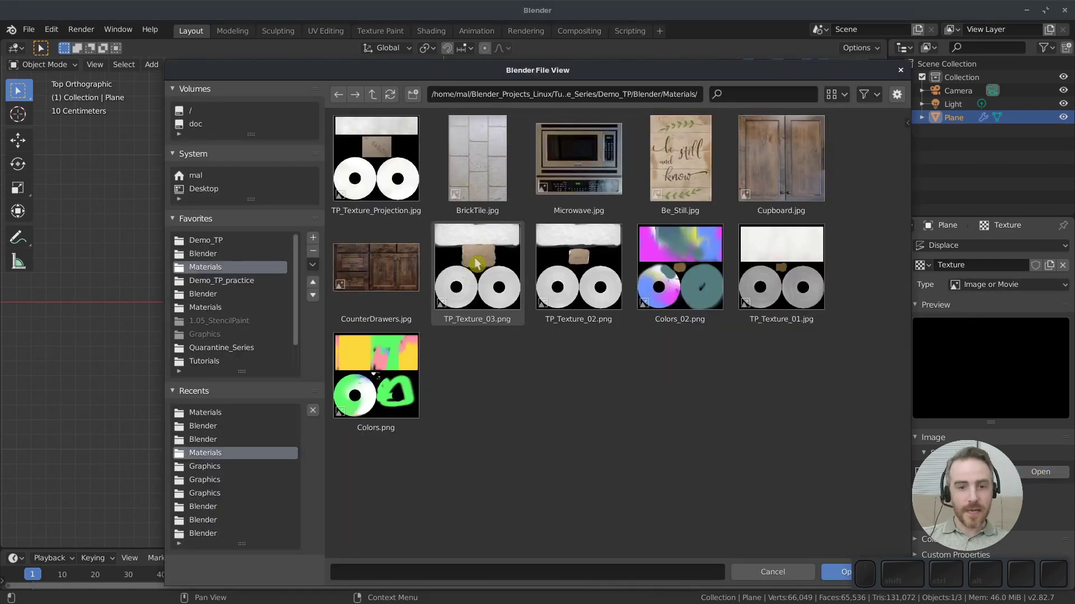
double_click(477, 262)
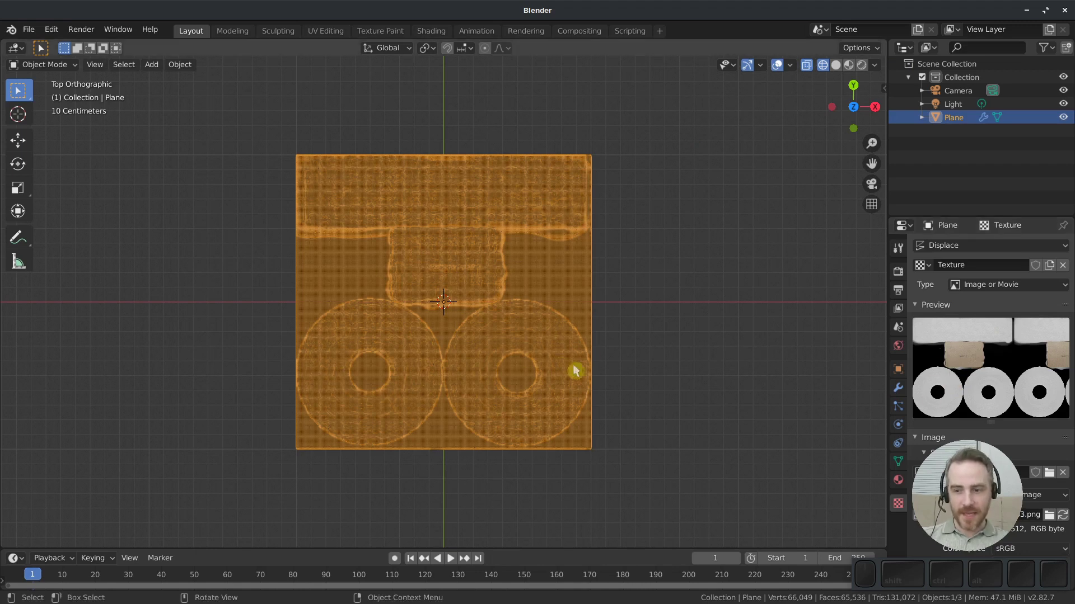
Step: Switch to Solid shading and orbit around the displaced plane to inspect its paper-roll relief
mouse_move(705, 367)
middle_down()
mouse_move(567, 247)
mouse_move(624, 257)
middle_up()
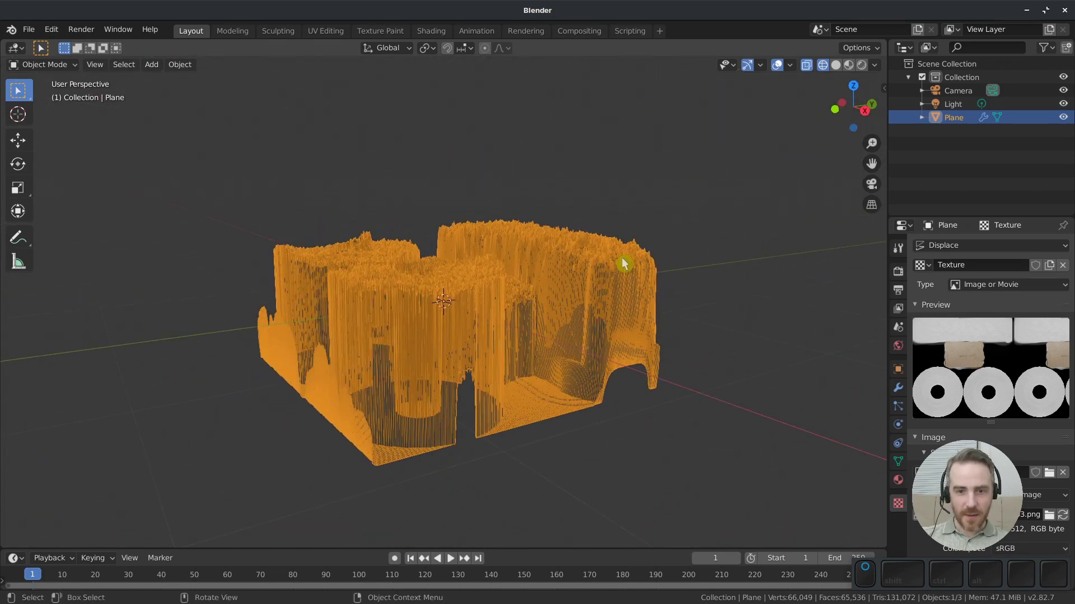
click(836, 66)
mouse_move(509, 294)
middle_down()
mouse_move(451, 334)
mouse_move(498, 343)
mouse_move(624, 326)
mouse_move(918, 364)
middle_up()
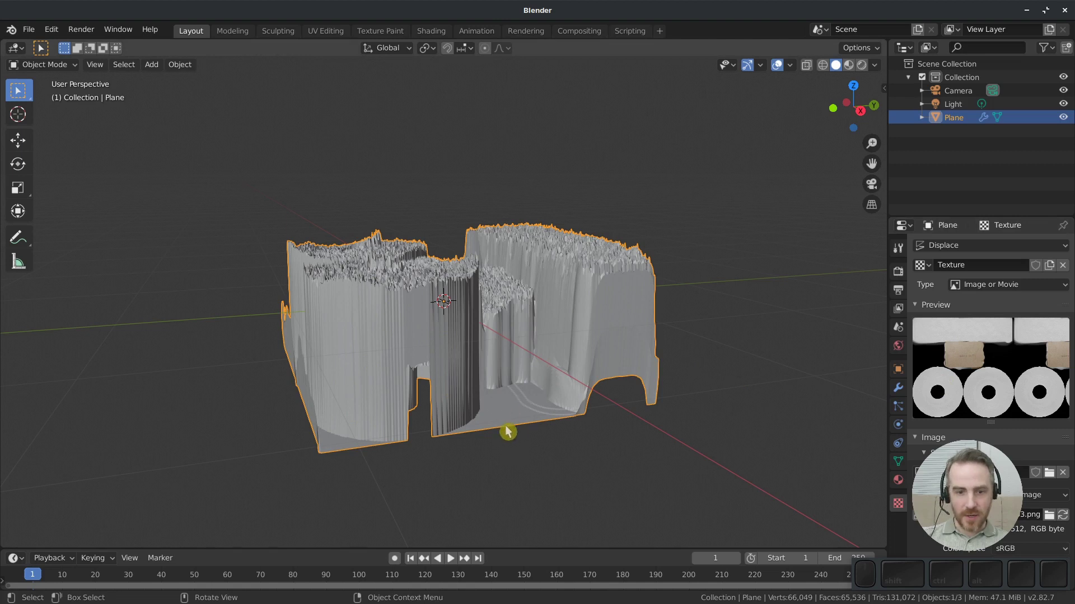
middle_drag(507, 432, 560, 476)
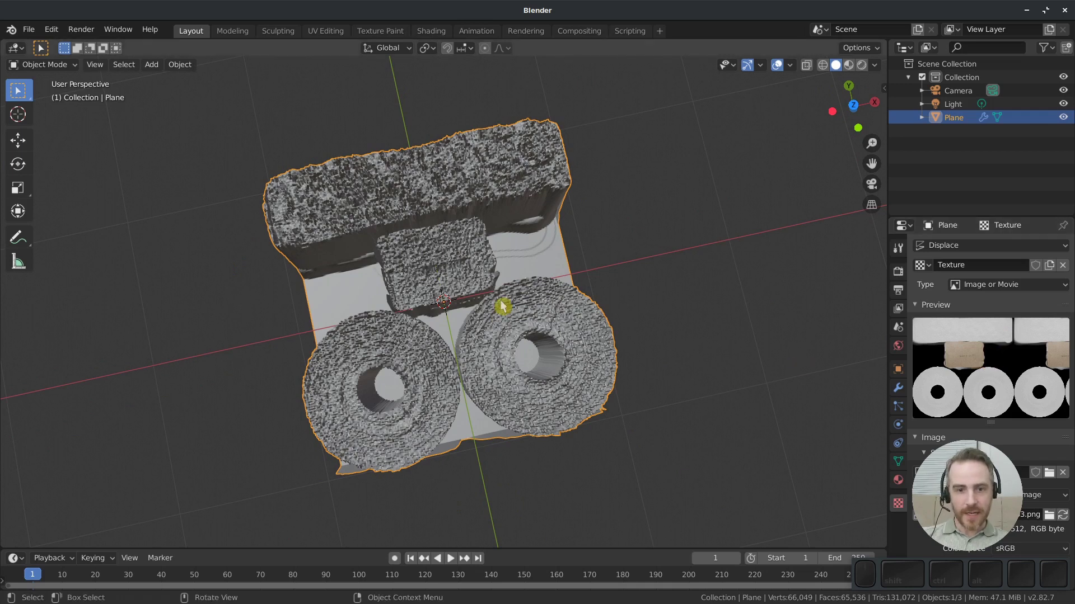
middle_drag(431, 343, 432, 320)
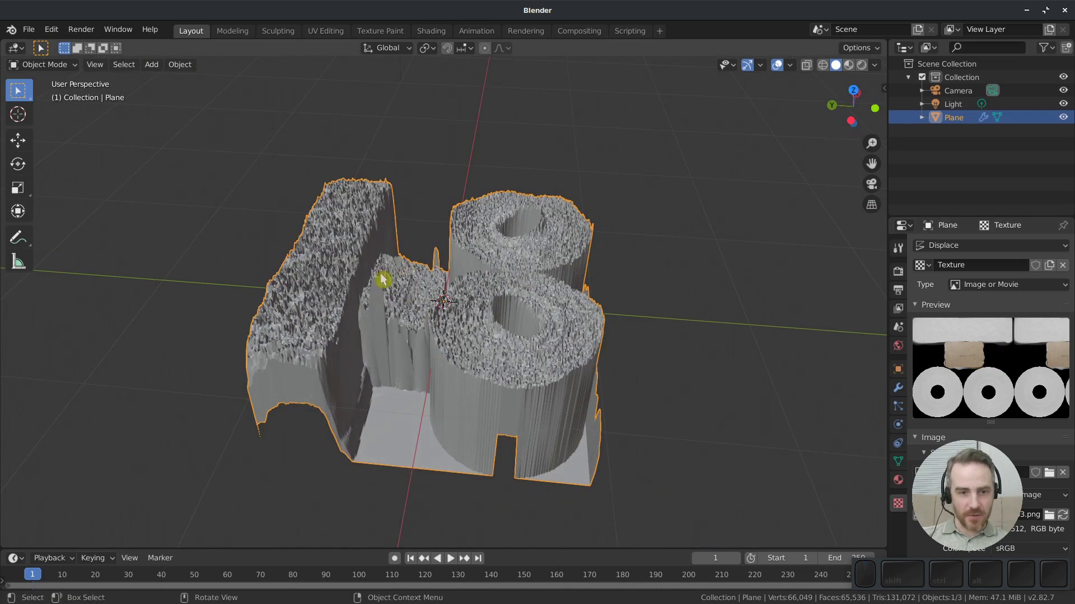
middle_drag(379, 276, 528, 202)
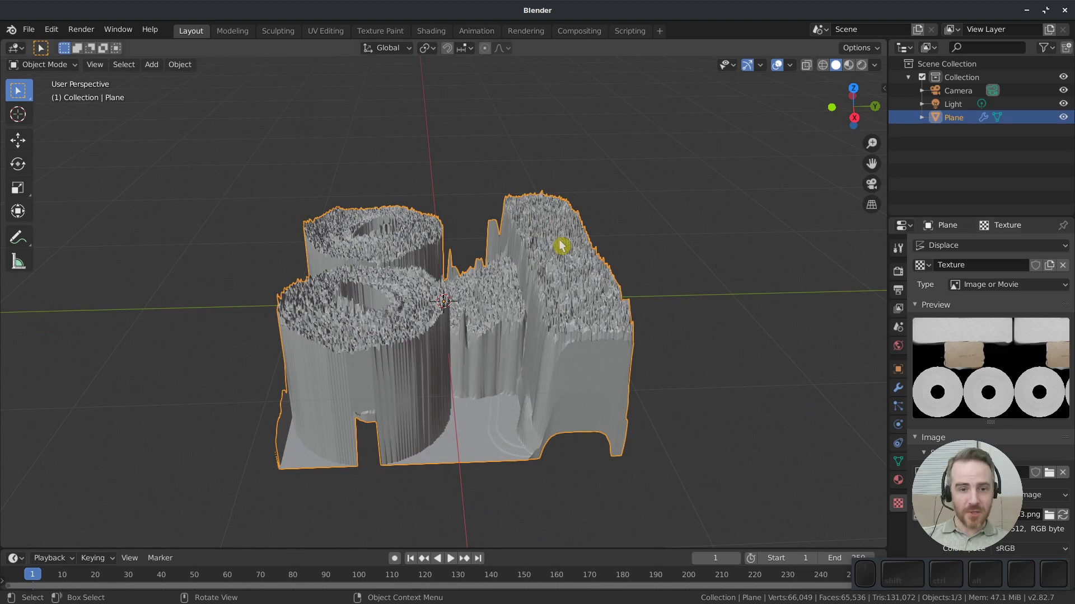
Step: Lower the Displace modifier strength to 0.030 for a shallow relief
click(899, 388)
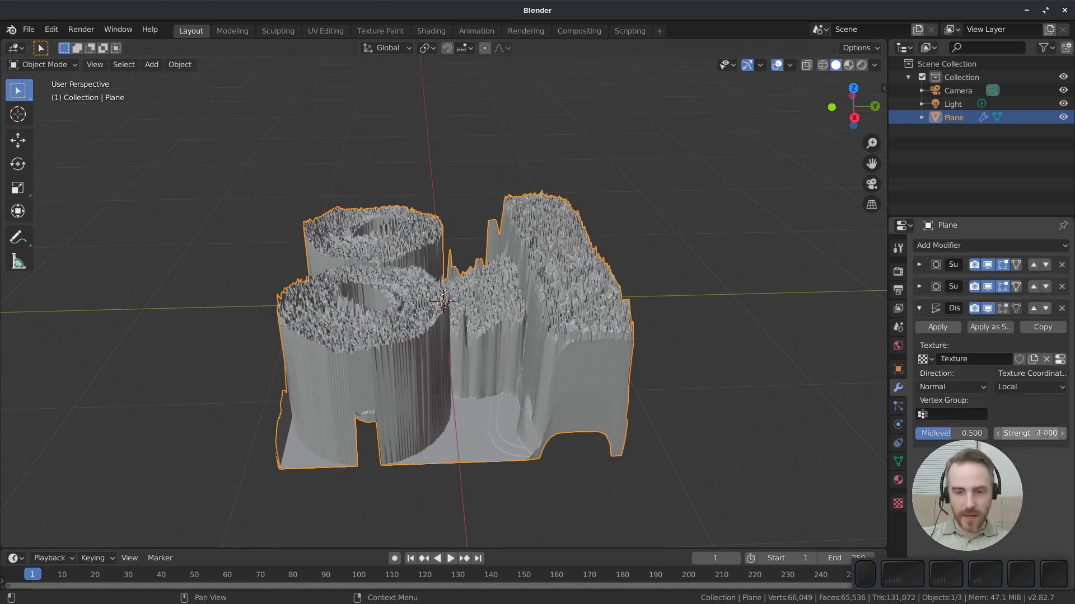
drag(1040, 433, 1005, 433)
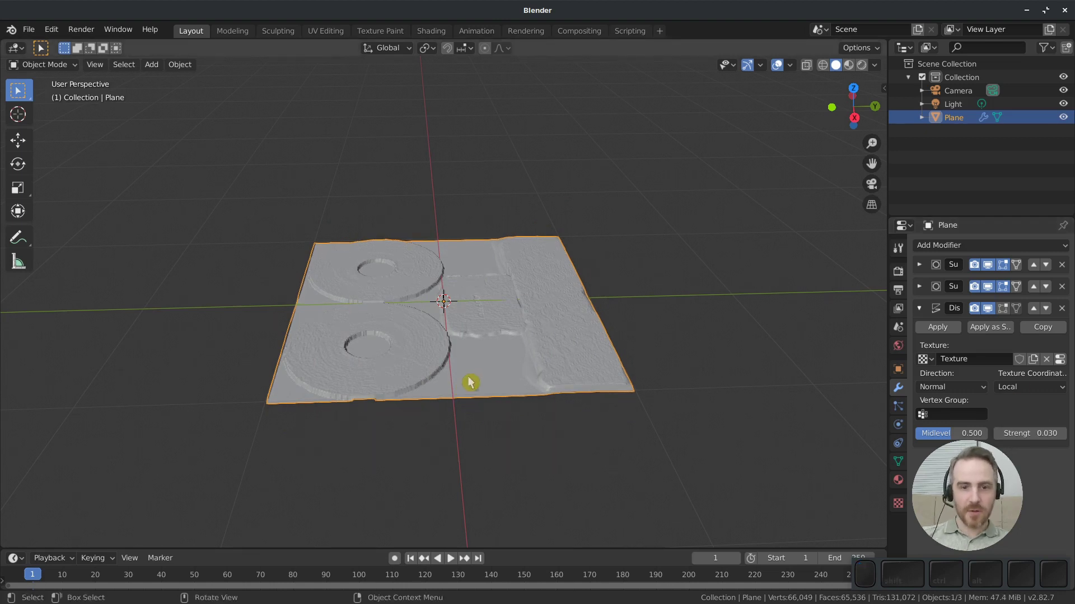
middle_drag(438, 387, 670, 373)
Step: Inspect the flattened paper-roll relief, then return to a zoomed-out top orthographic view
scroll(431, 393, up, 2)
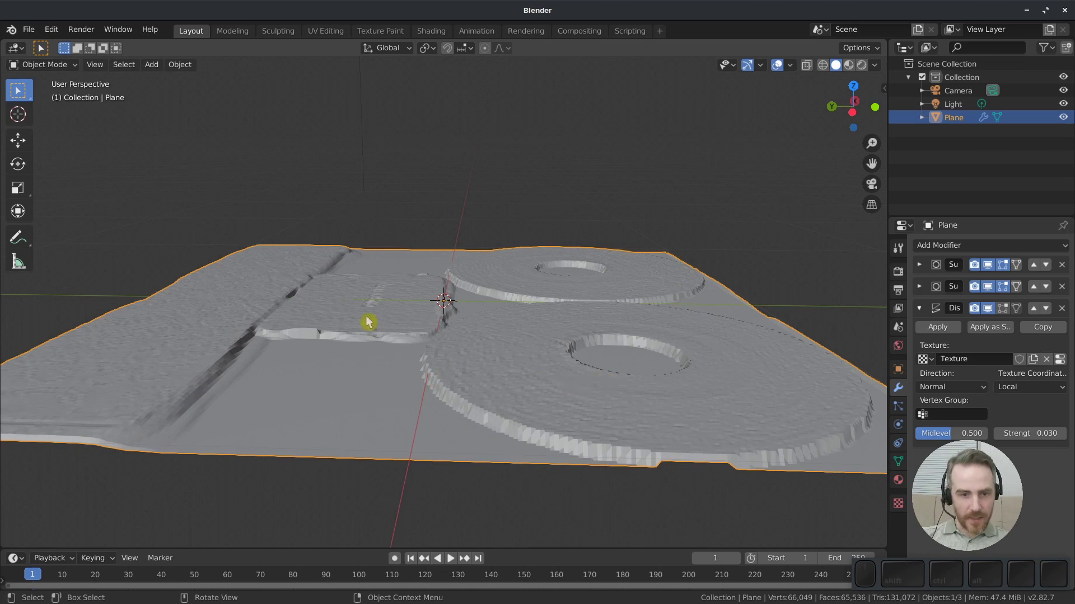
middle_drag(401, 338, 549, 370)
middle_drag(533, 374, 581, 361)
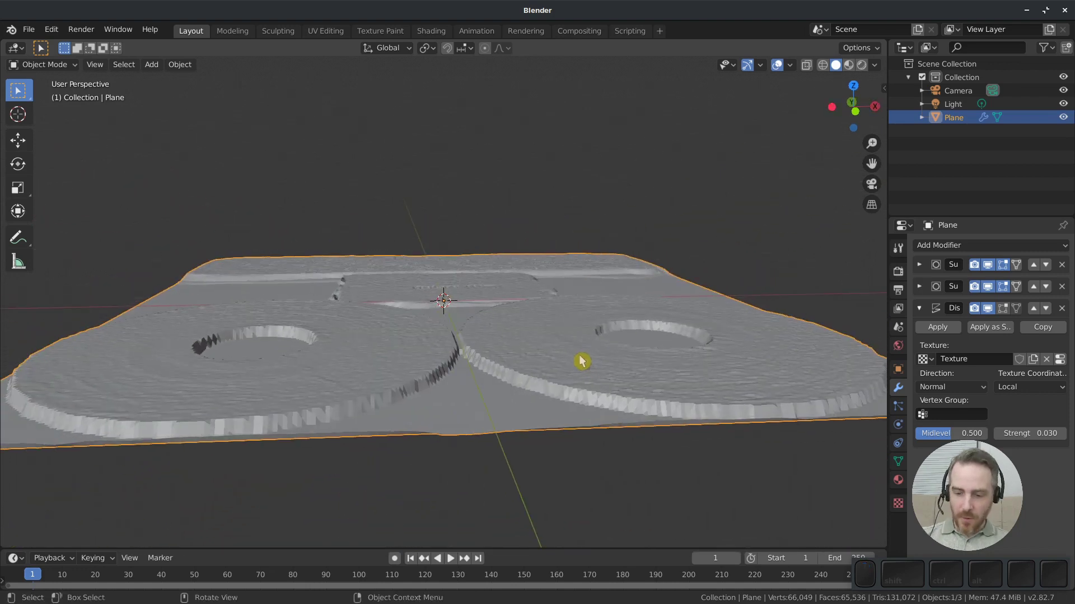
key(KP_7)
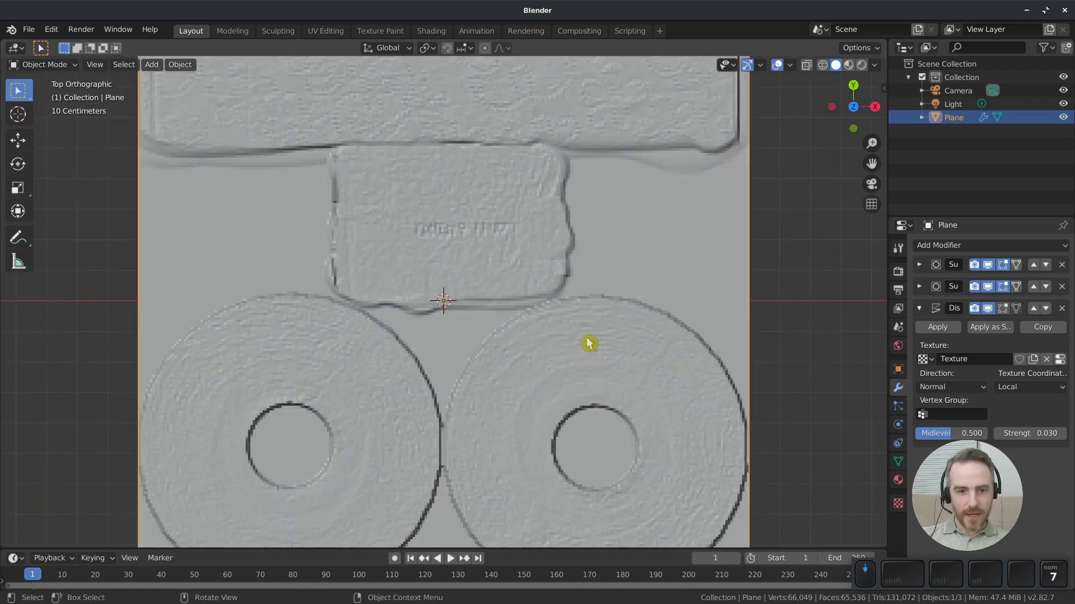
scroll(582, 338, down, 1)
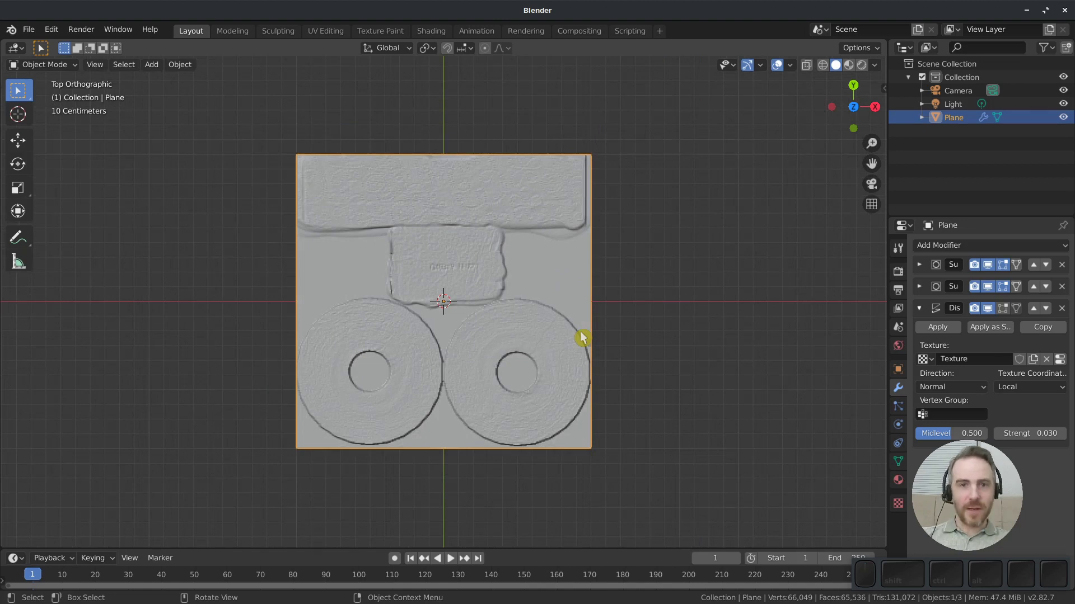